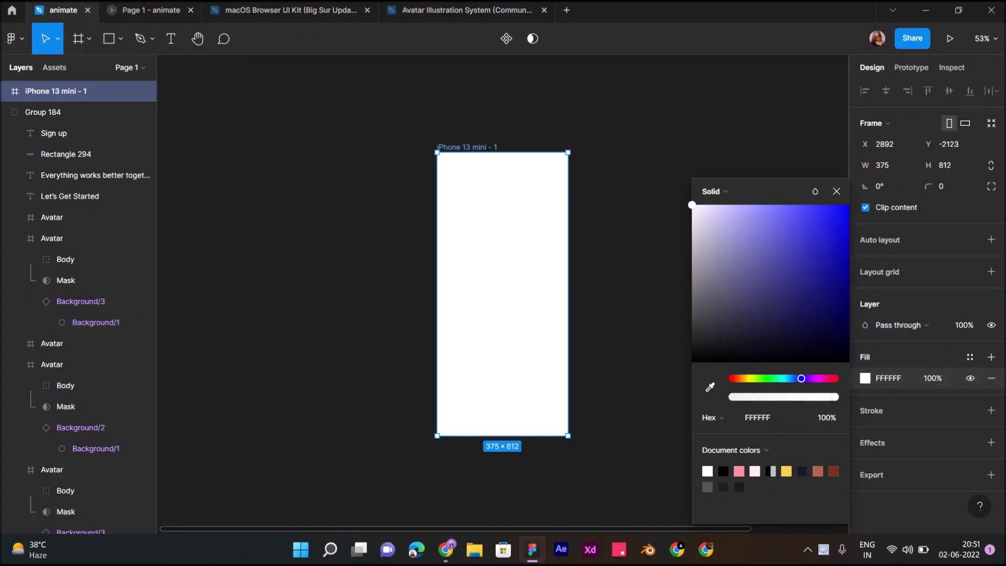
Step: Fill the 375×812 iPhone 13 mini - 1 frame with blue 312DD0
left_click(815, 234)
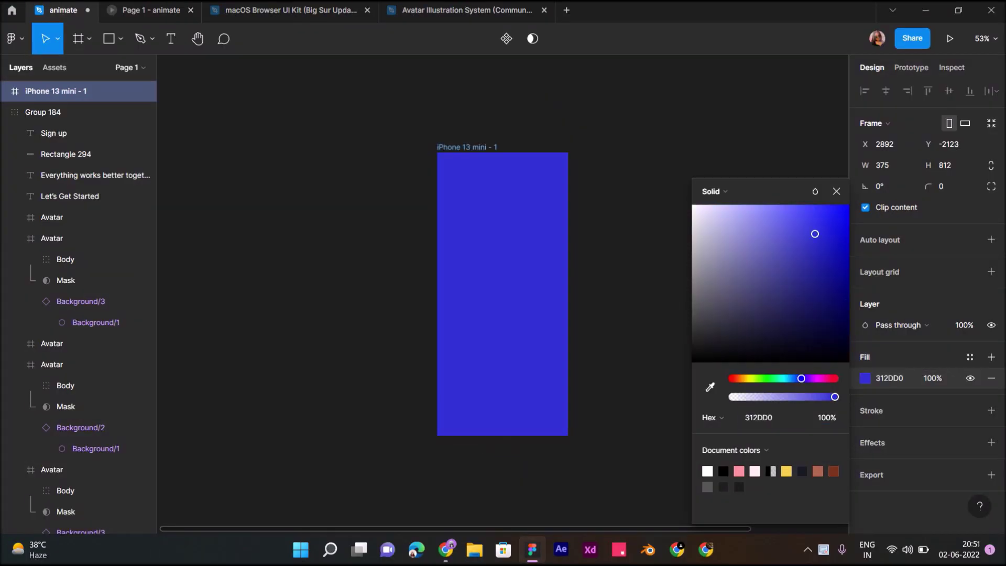
Step: Shift the frame's fill hue and shade from blue to deep crimson A42B48
left_click_drag(802, 378, 825, 378)
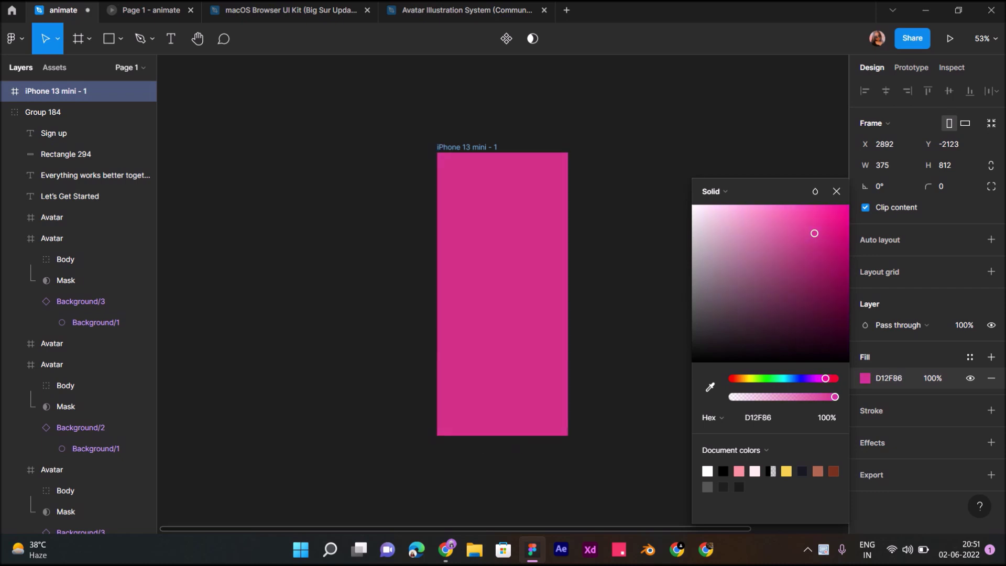
left_click_drag(814, 233, 781, 211)
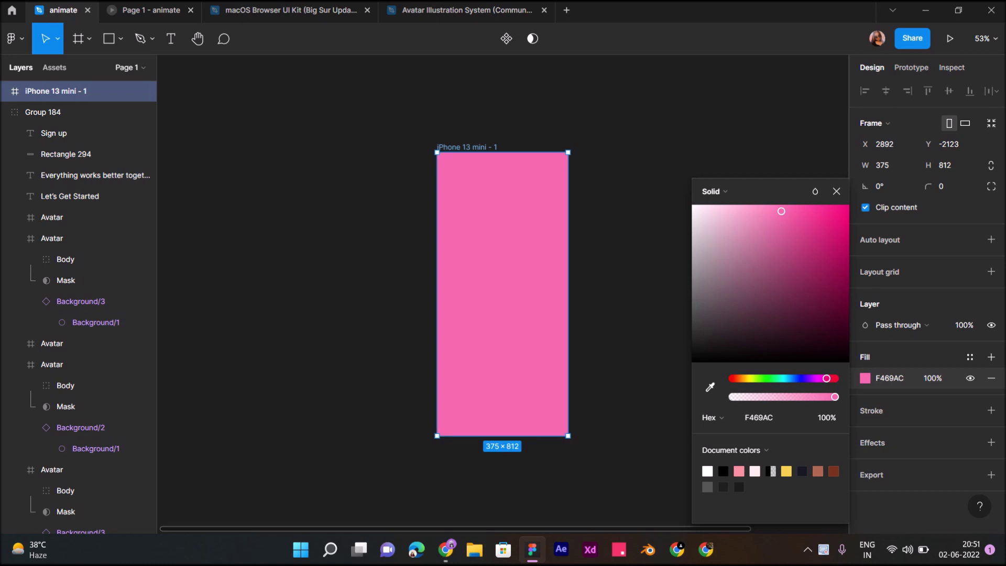
left_click_drag(827, 378, 807, 379)
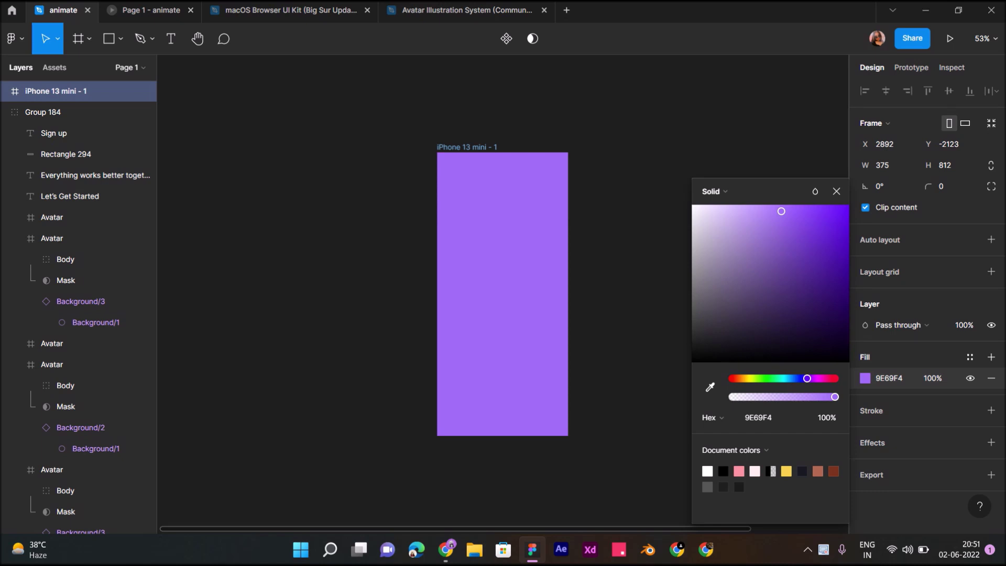
mouse_move(782, 211)
left_mouse_down()
mouse_move(810, 297)
mouse_move(808, 261)
left_mouse_up()
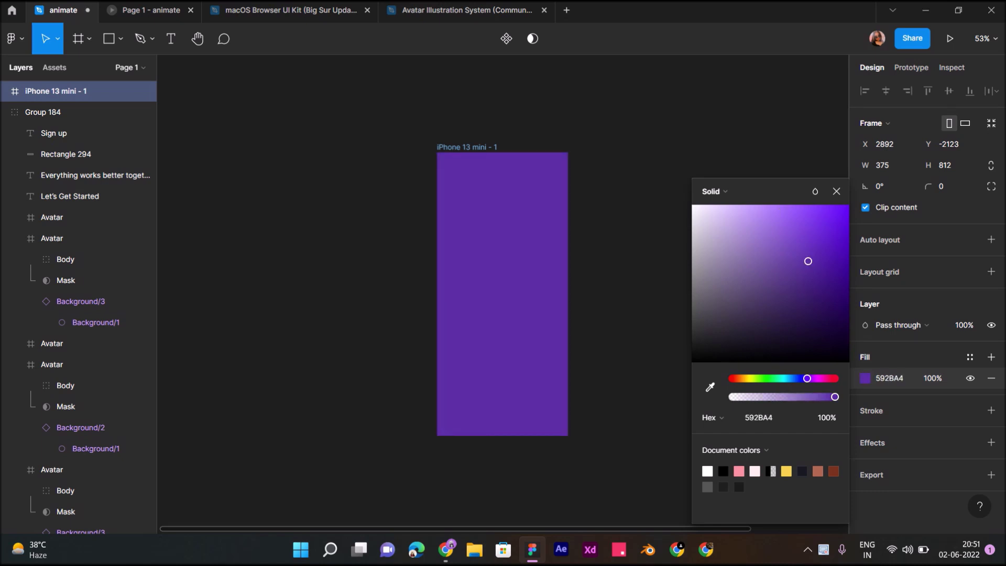
left_click_drag(807, 378, 821, 378)
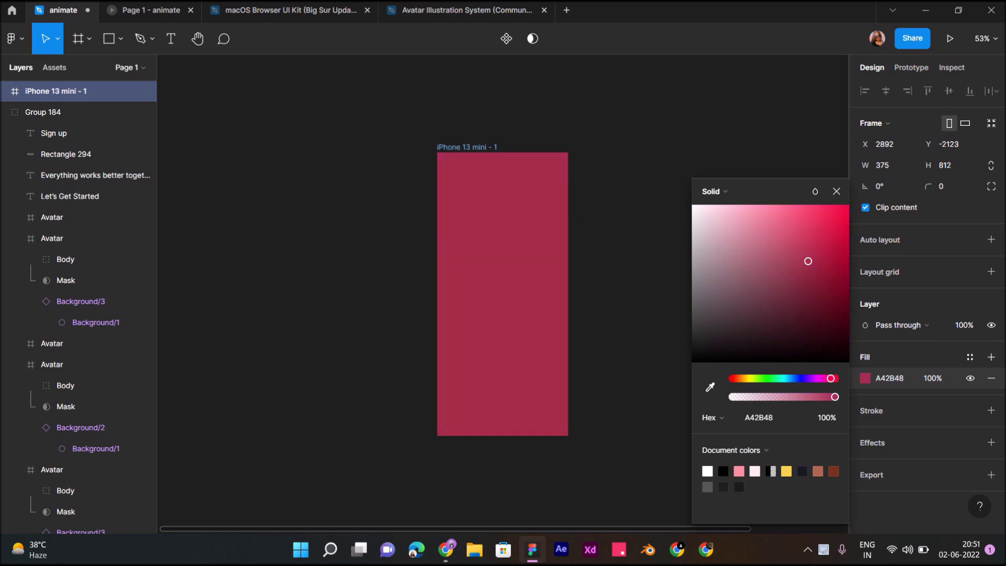
key("Escape")
key("Escape")
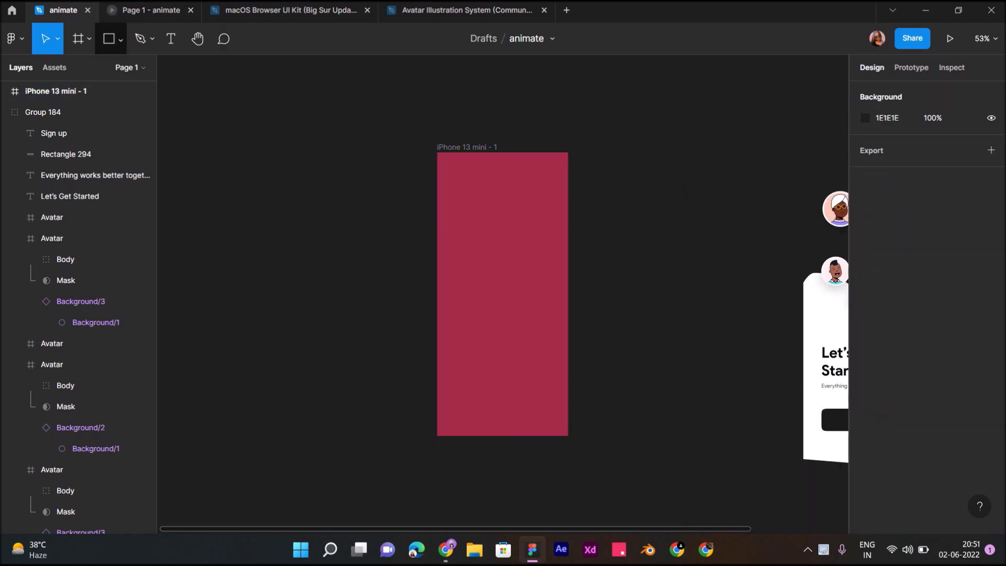
Step: Draw a 378×378 ellipse and place it in the phone frame's top-left corner
left_click(120, 38)
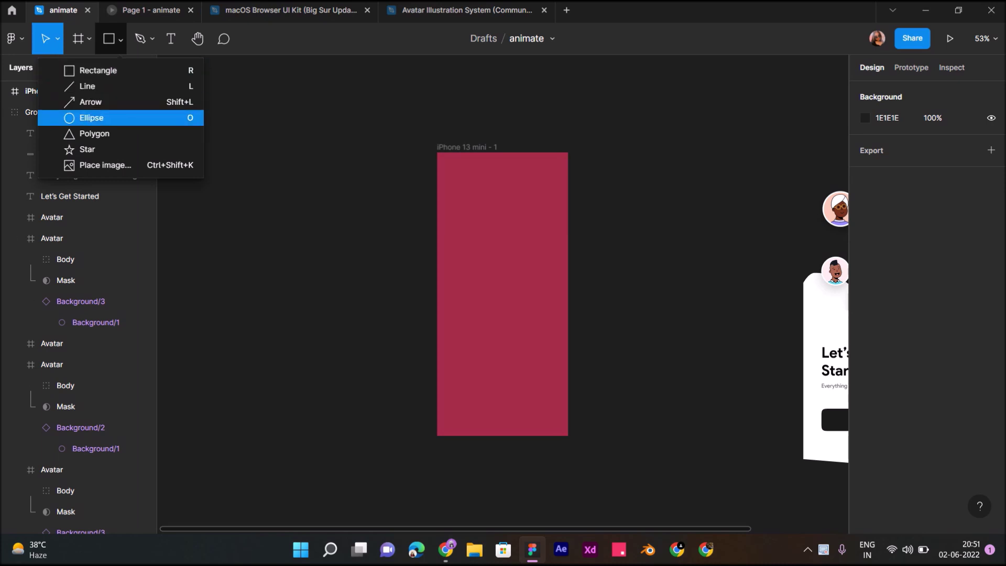
left_click(92, 117)
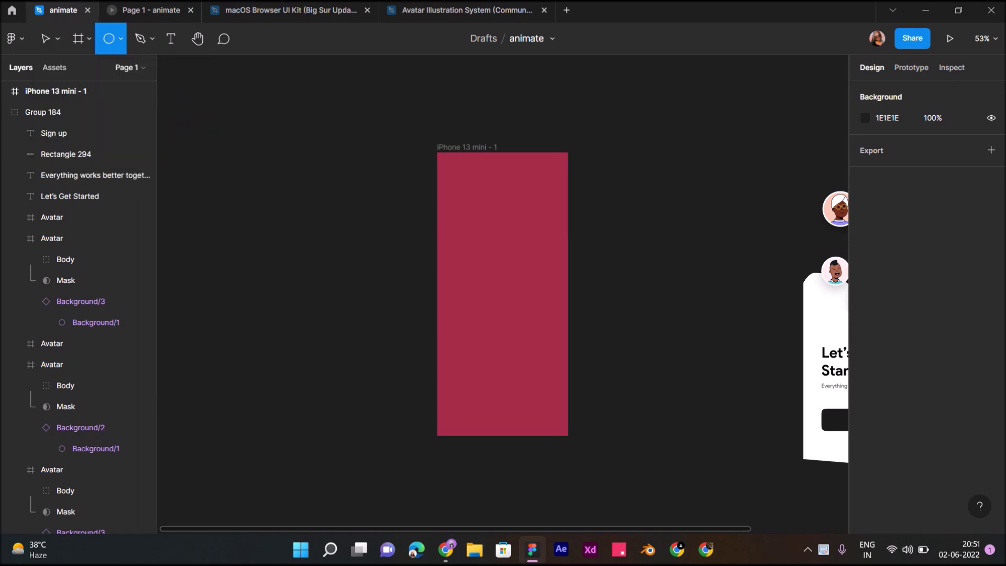
left_click_drag(415, 150, 545, 281)
left_click_drag(480, 216, 448, 175)
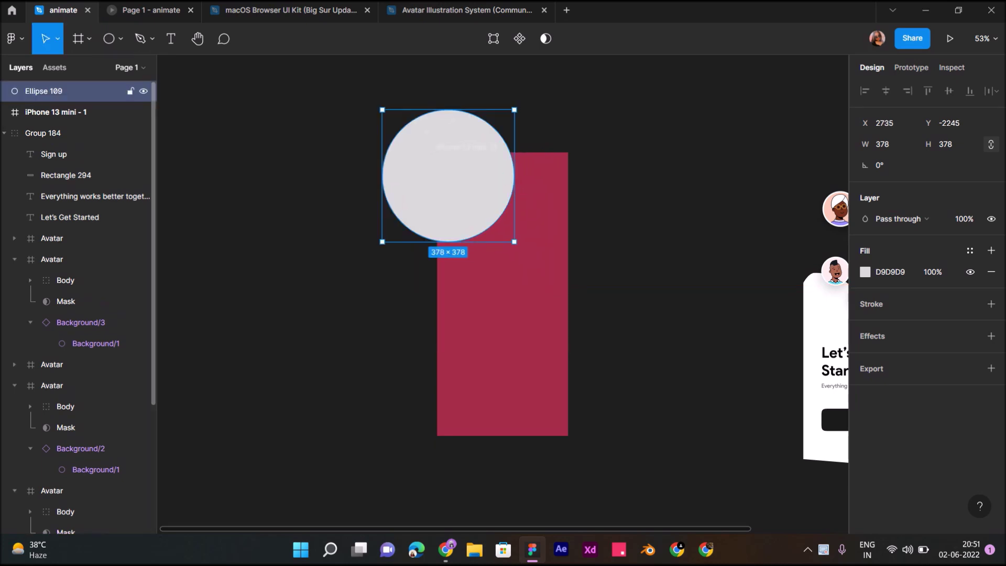
left_click_drag(78, 118, 79, 108)
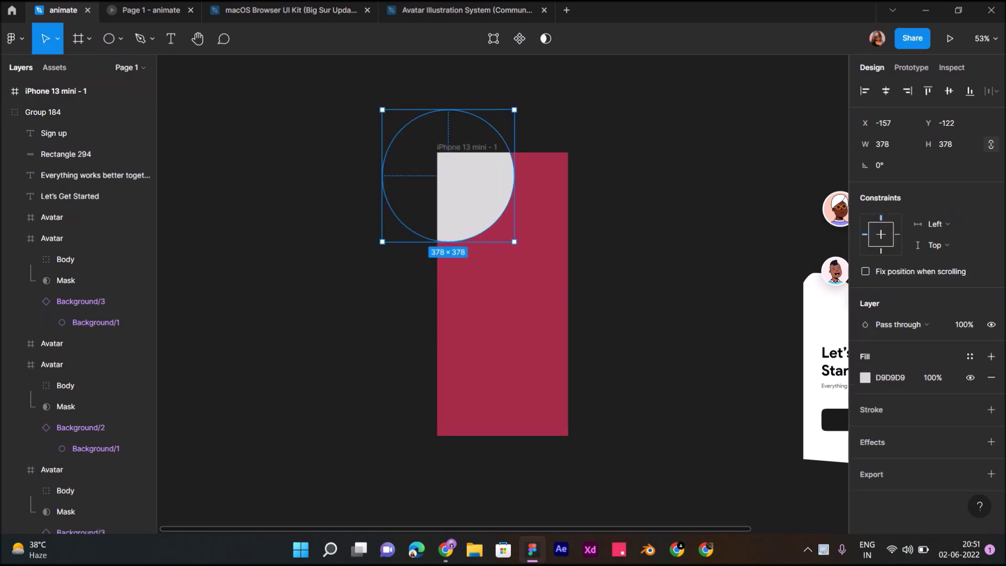
Step: Fill the circle with red FF5555
left_click(865, 377)
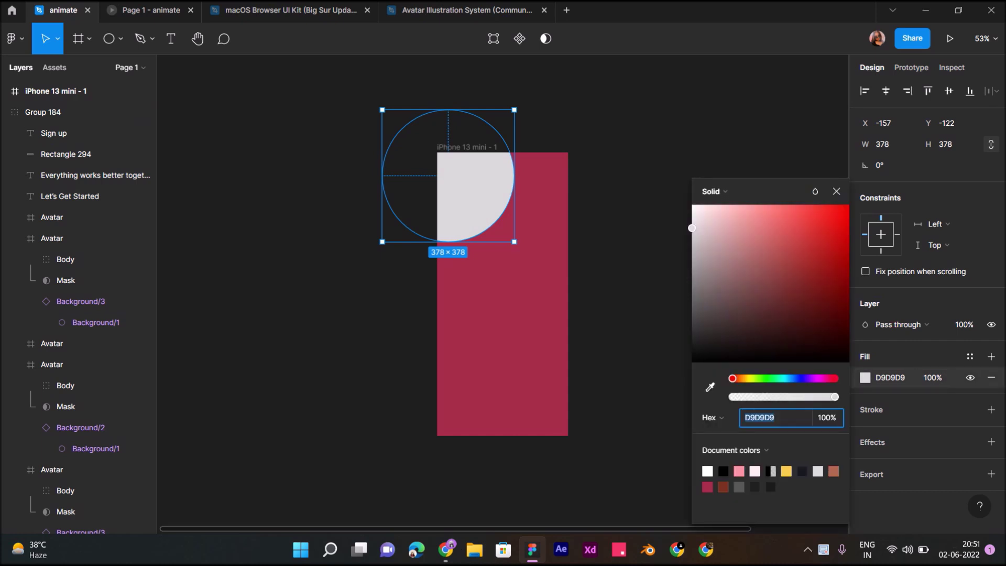
left_click_drag(820, 209, 796, 205)
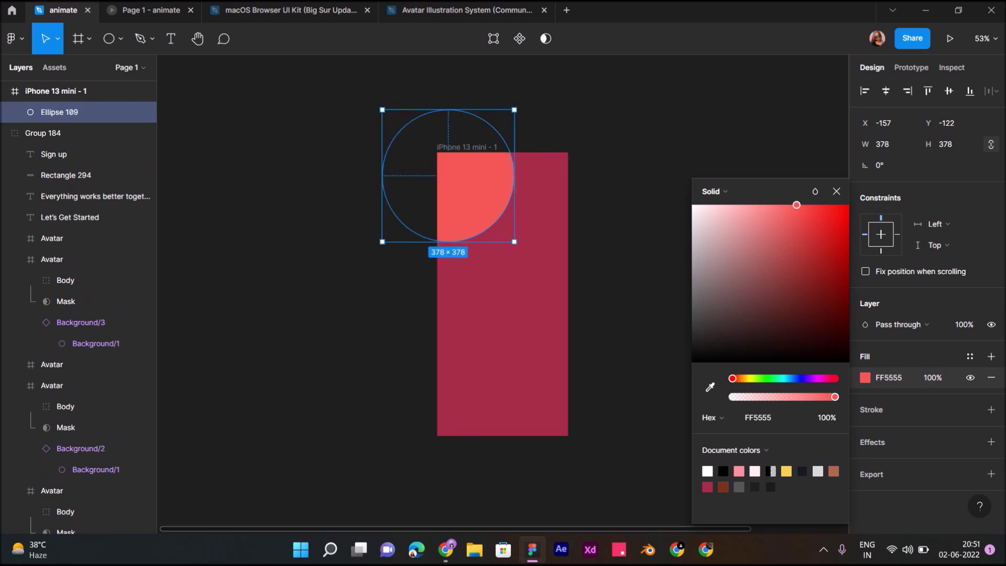
key("Escape")
key("Escape")
left_click(865, 378)
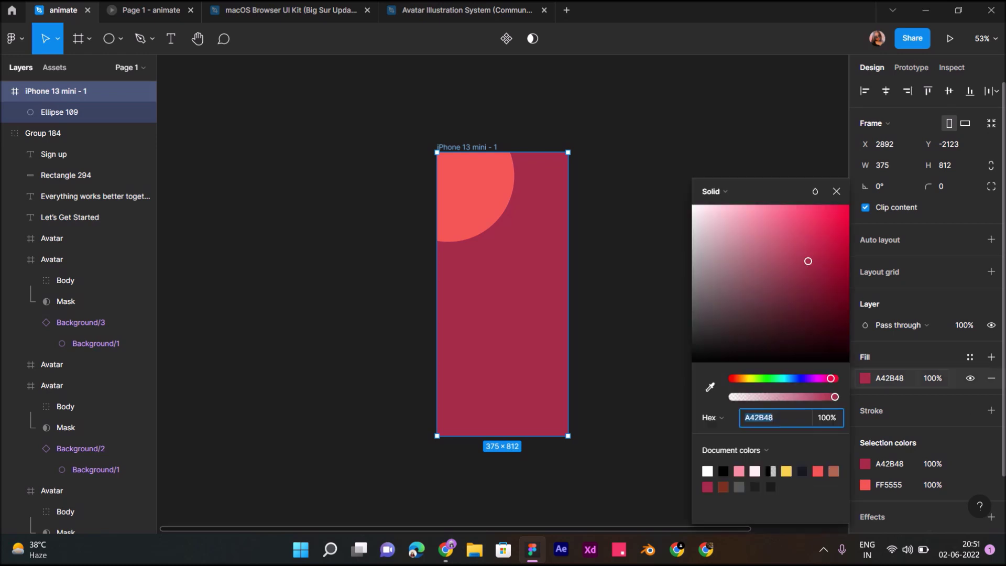
Step: Make the frame purple 512BA4 and add a mint 55FFB8 circle copy on its right
type("512BA4")
key("Return")
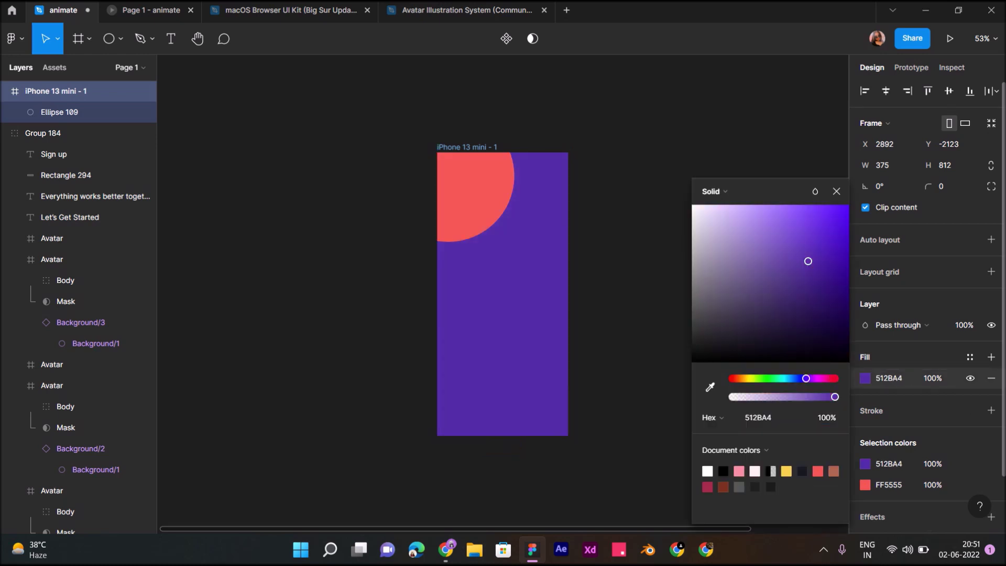
left_click(472, 199)
left_click_drag(471, 199, 582, 268)
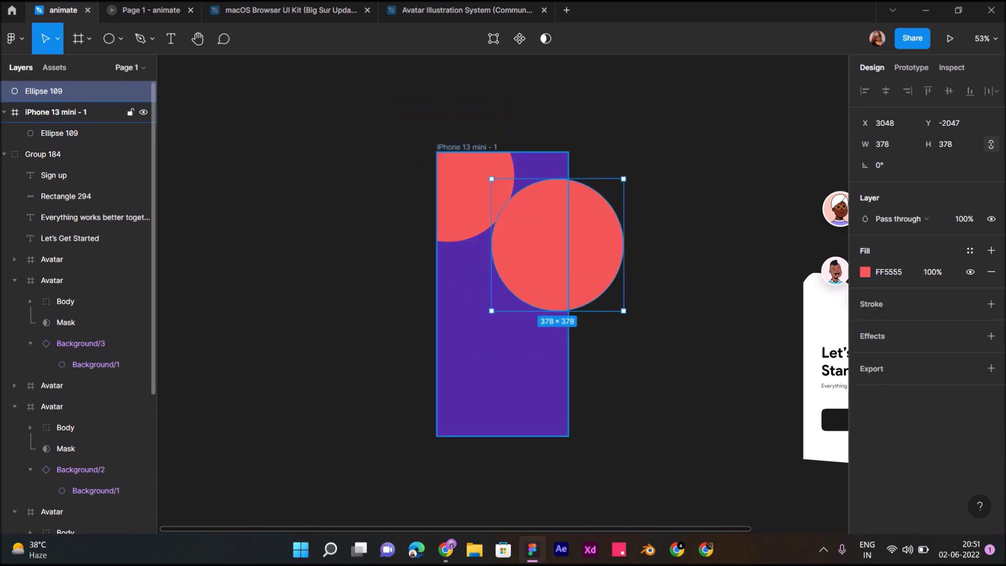
left_click_drag(44, 91, 53, 119)
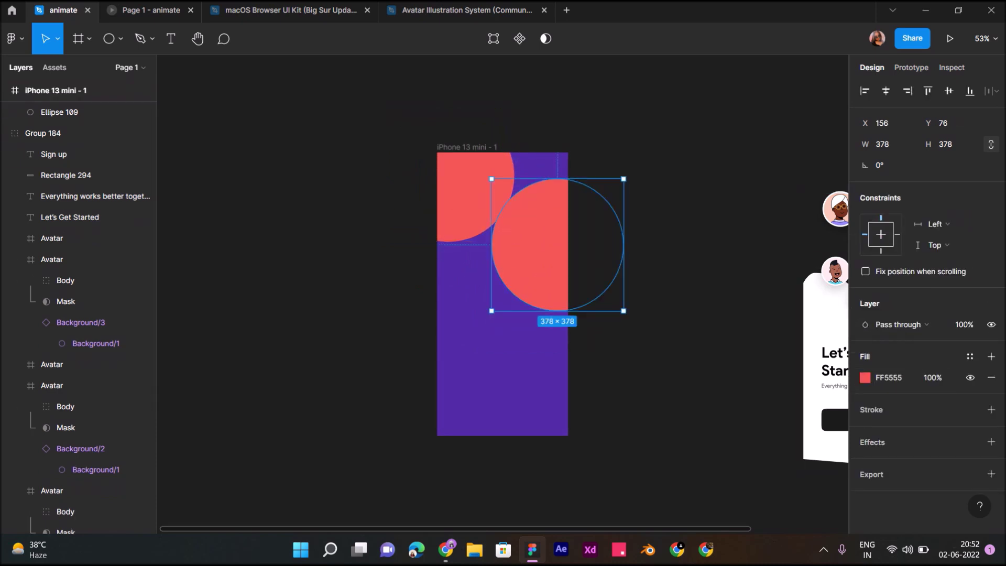
left_click(865, 377)
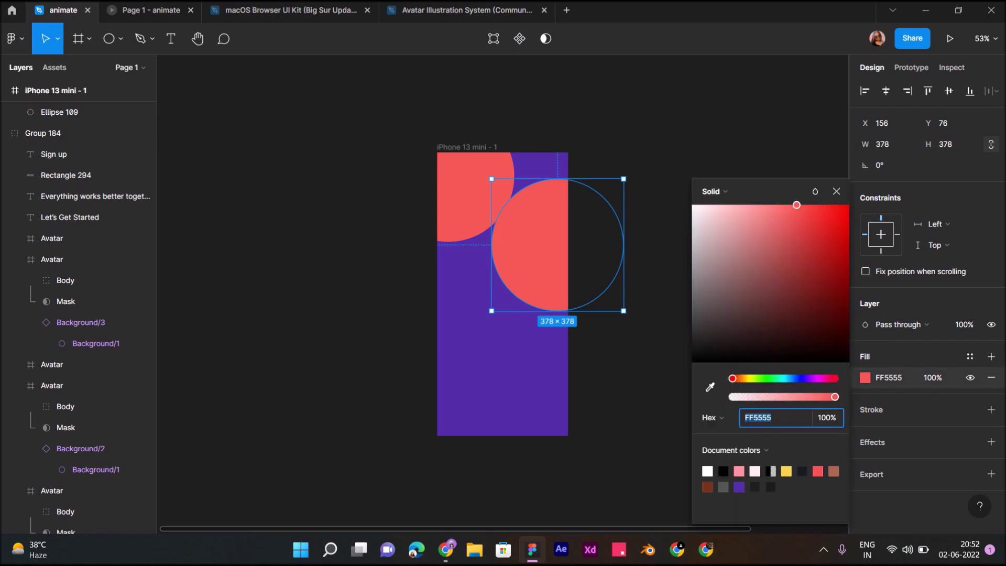
type("55FFB8")
key("Return")
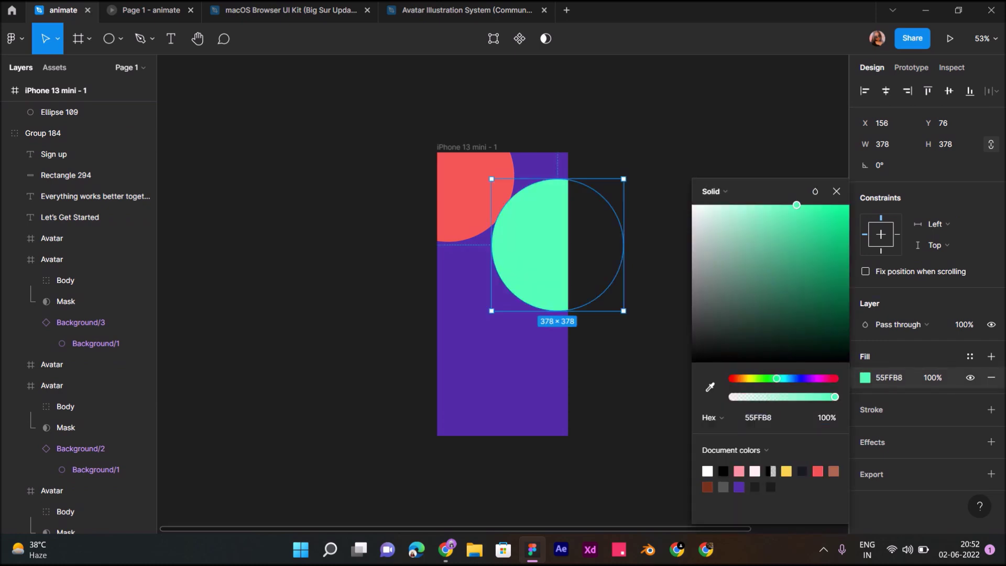
Step: Add a yellow FFDA55 circle copy down-left of the mint one
left_click_drag(529, 244, 427, 333)
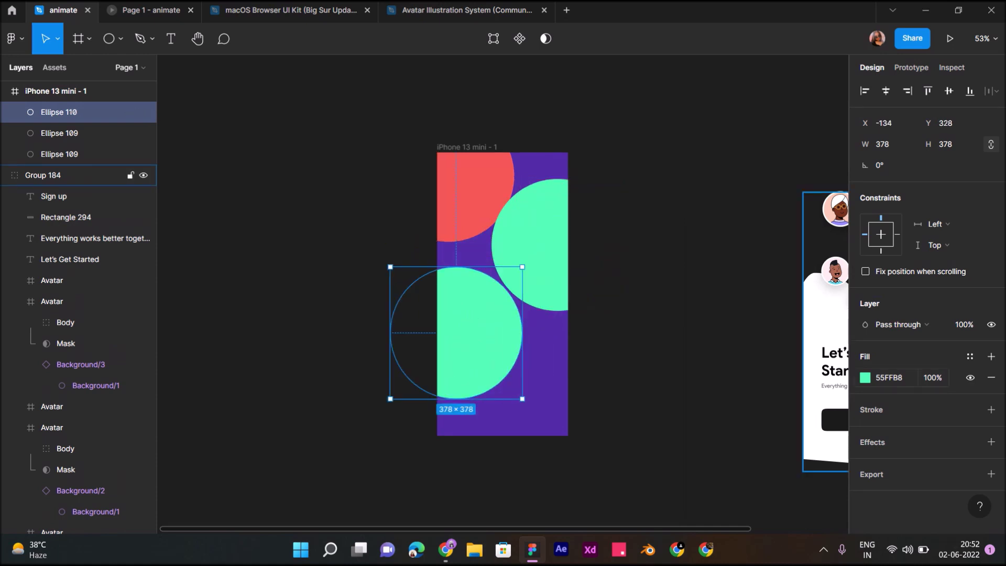
left_click(865, 378)
type("FFDA55")
key("Return")
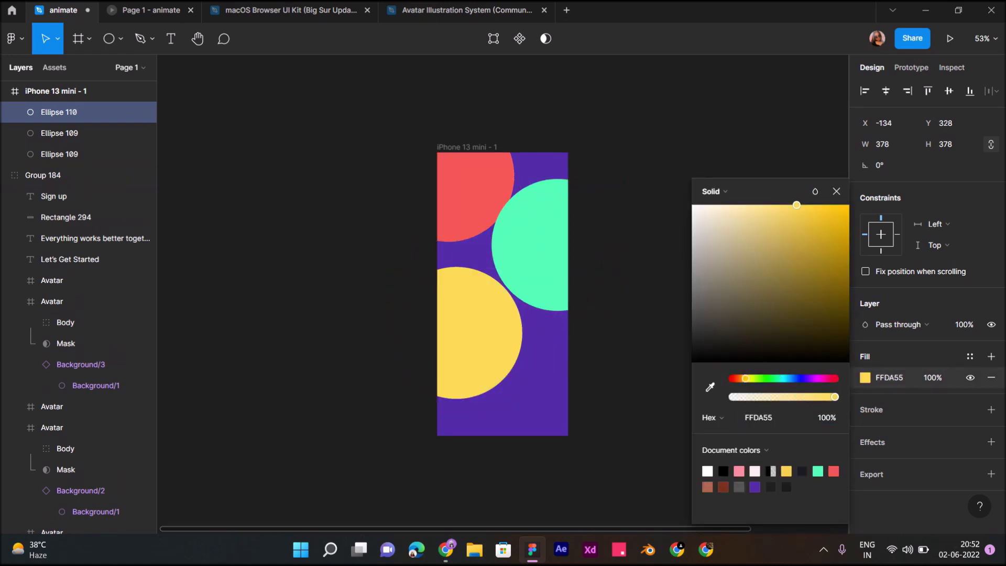
Step: Add a fourth circle copy at the frame's bottom-right and recolour it orange
mouse_move(456, 332)
left_mouse_down()
mouse_move(448, 310)
mouse_move(536, 404)
left_mouse_up()
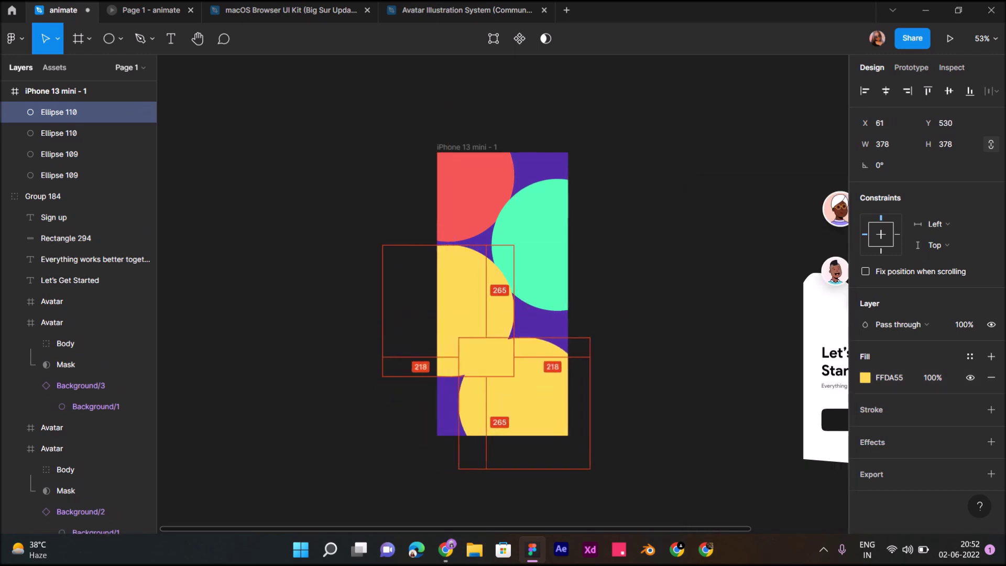
key("Right")
key("Right")
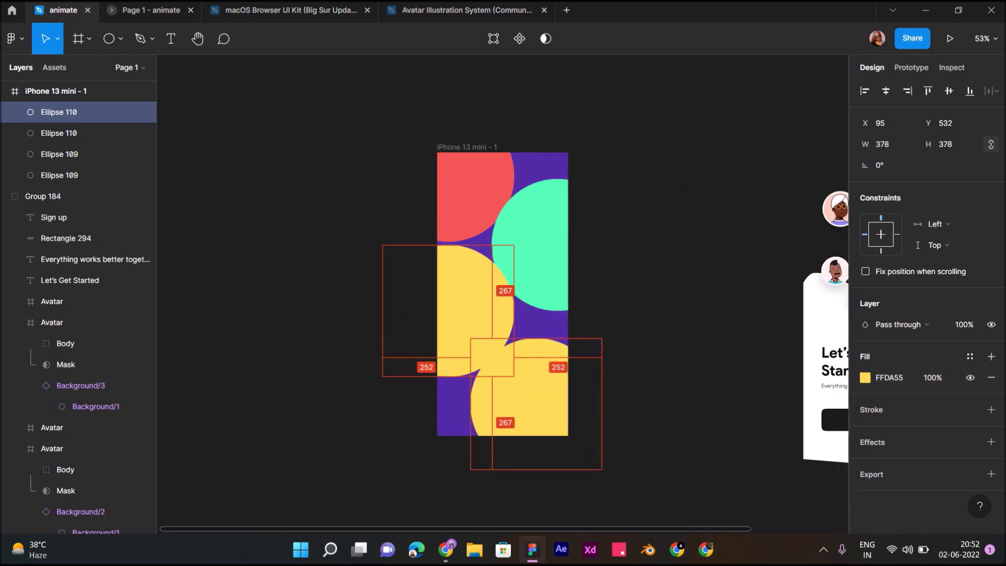
left_click_drag(536, 404, 542, 405)
left_click_drag(131, 91, 131, 122)
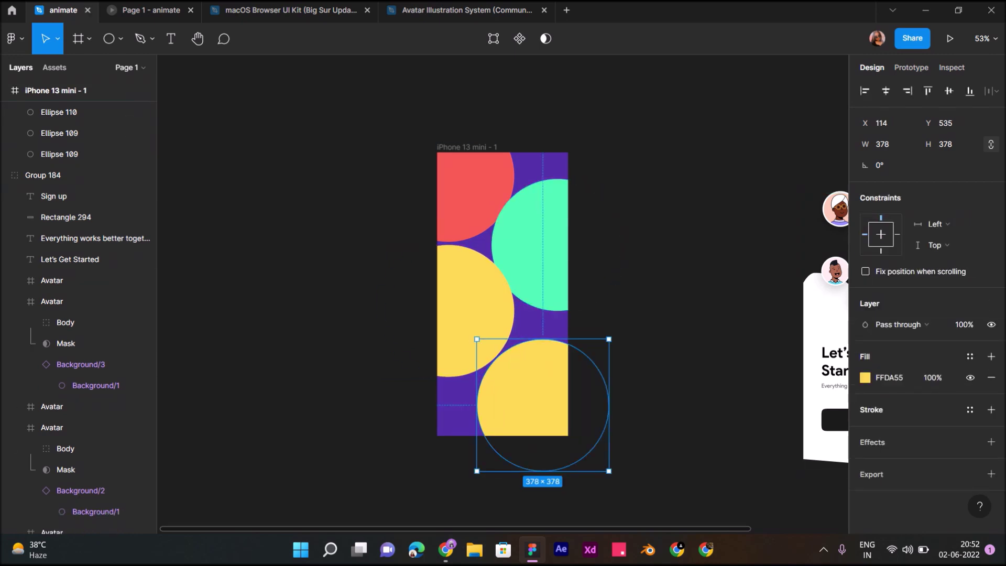
left_click(865, 378)
left_click_drag(746, 378, 736, 379)
key("Escape")
key("Escape")
scroll(503, 294, "down", 2)
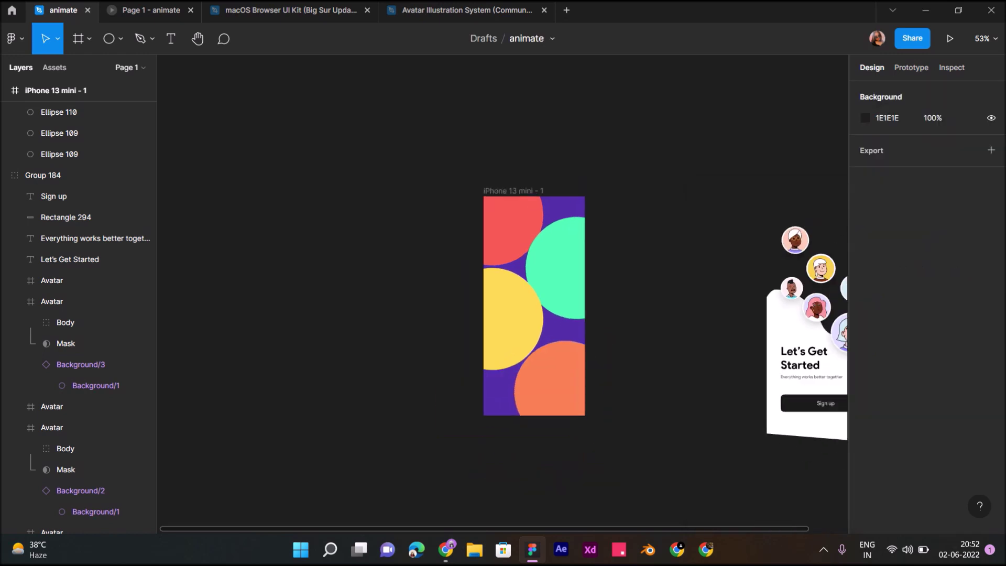
Step: Draw a new 375×812 frame with a 2% white fill
scroll(442, 273, "up", 5)
scroll(472, 273, "down", 2)
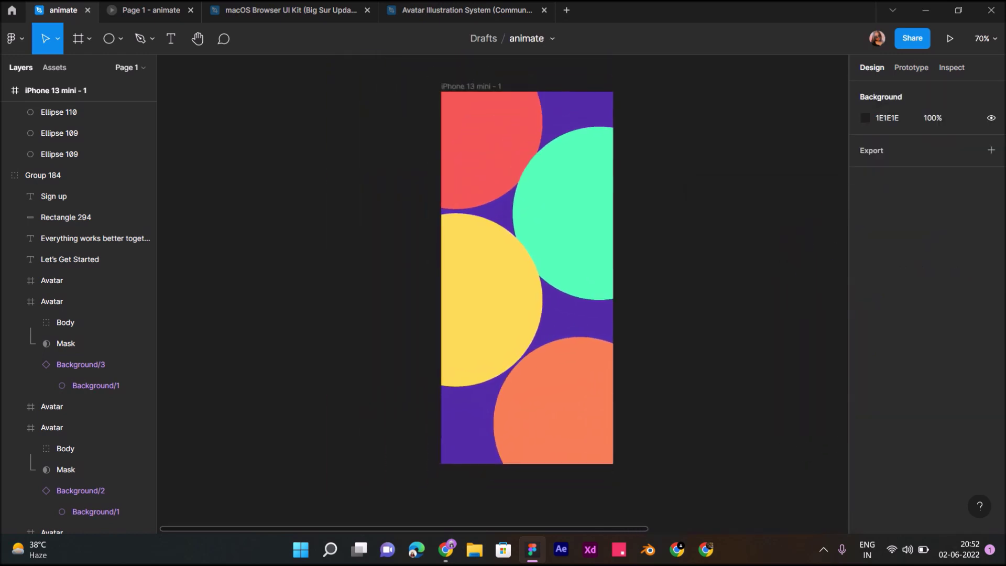
scroll(527, 278, "down", 2)
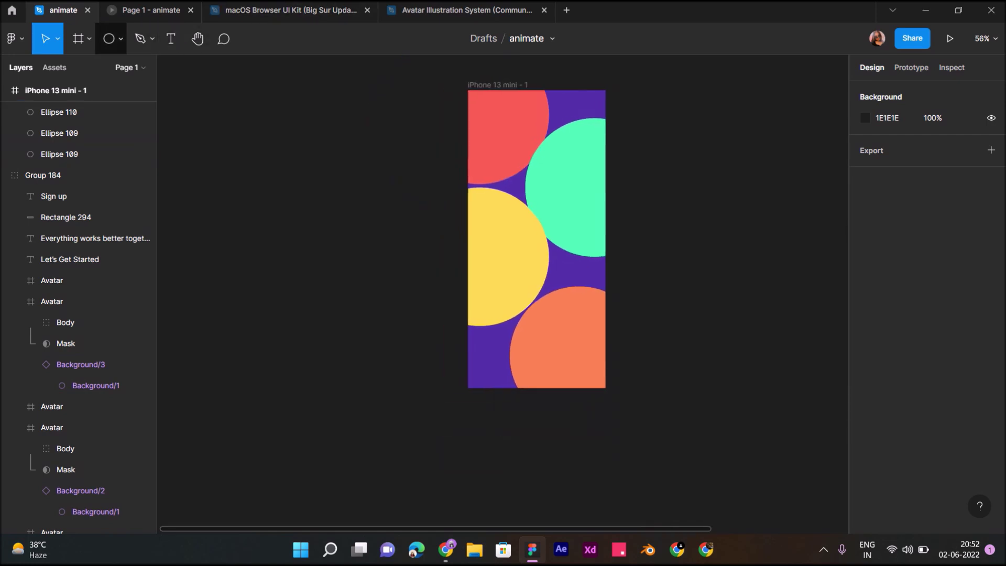
left_click(79, 39)
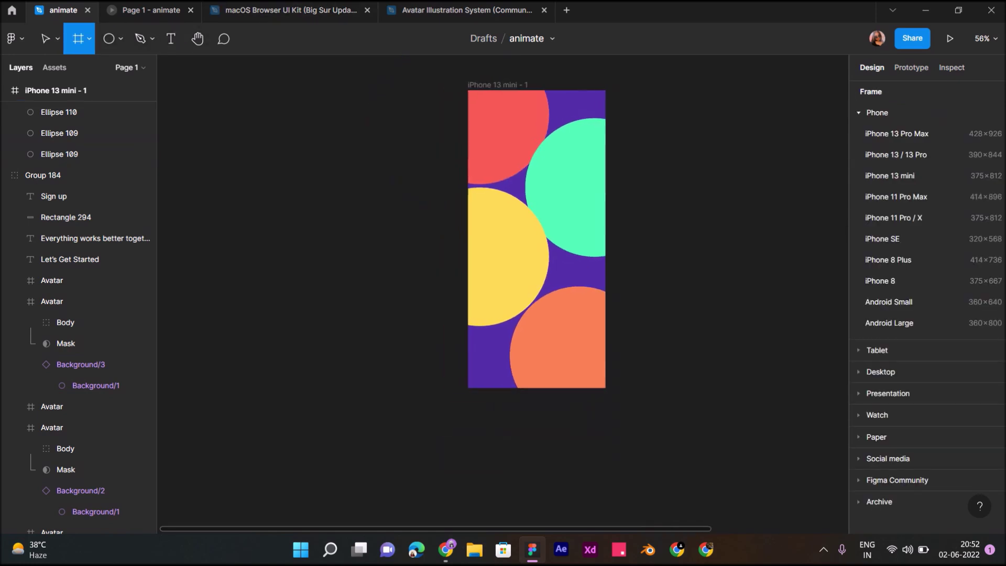
left_click_drag(468, 91, 594, 361)
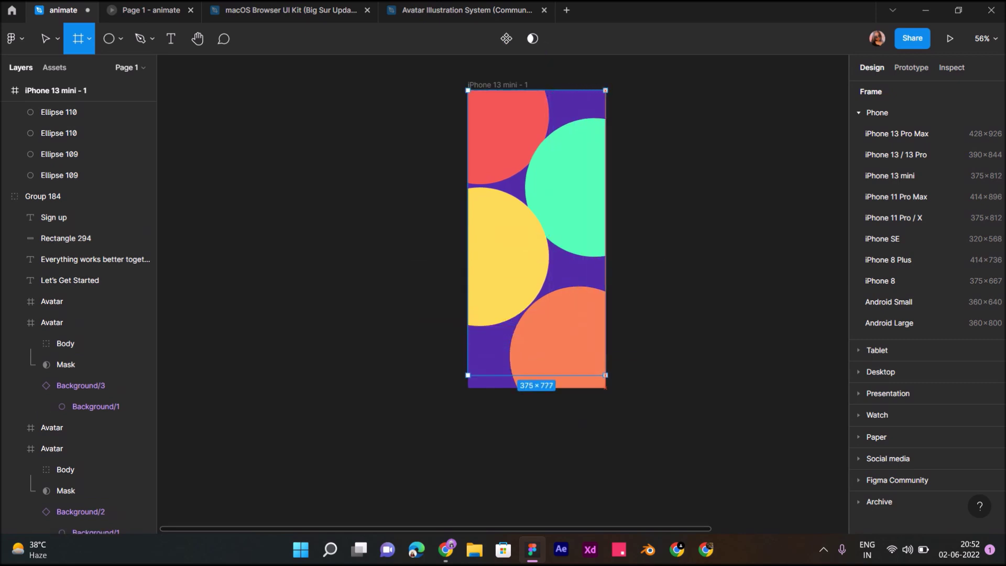
mouse_move(595, 361)
left_mouse_down()
mouse_move(606, 388)
mouse_move(413, 363)
left_mouse_up()
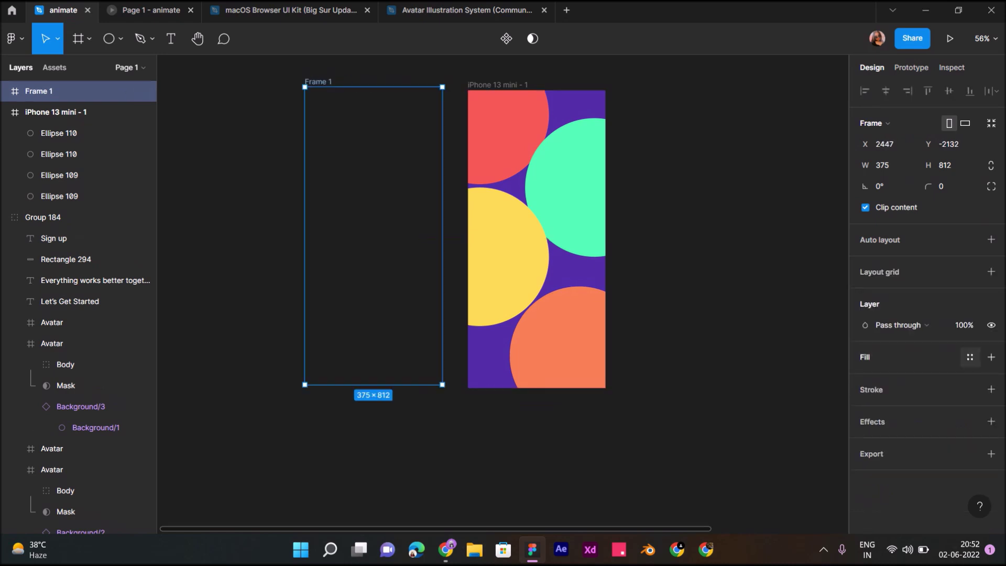
left_click(991, 356)
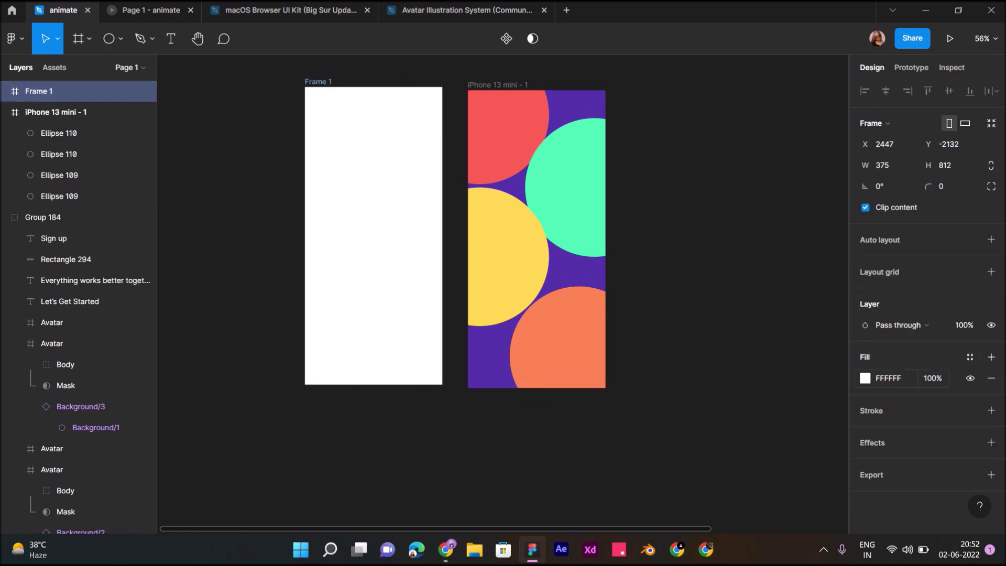
type("2")
key("Return")
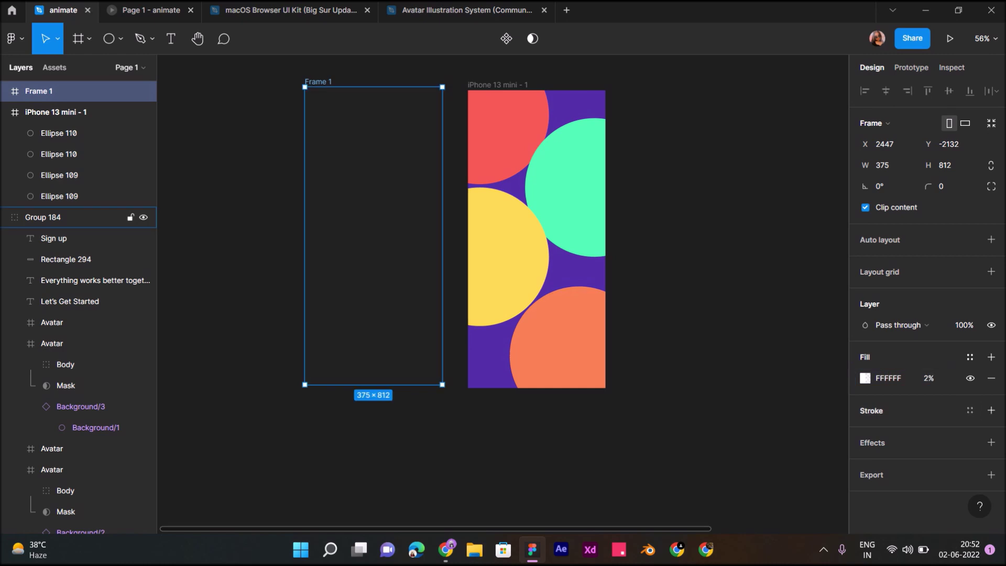
Step: Give Frame 1 a 200 background blur and move it over the iPhone screen
left_click(991, 442)
left_click(929, 464)
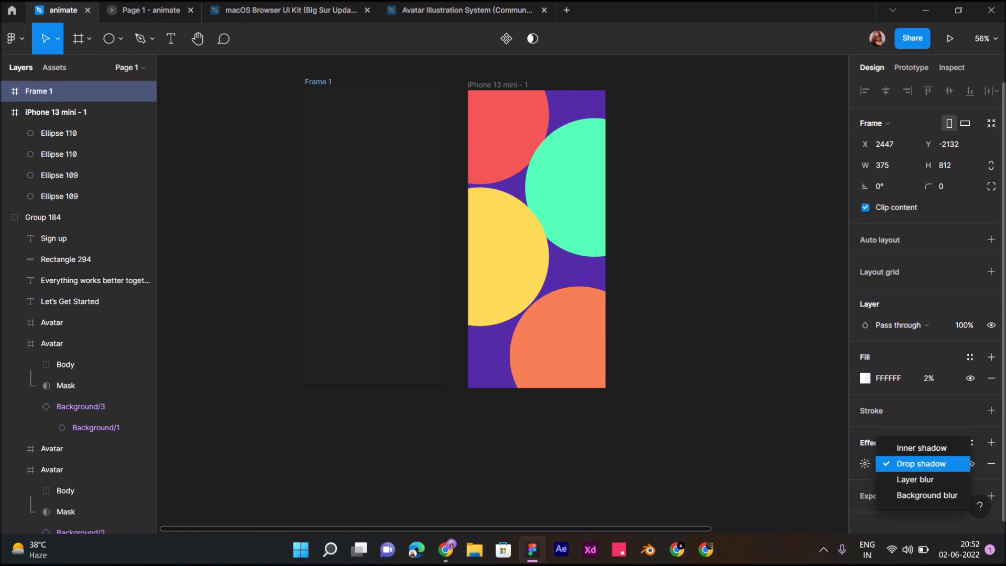
left_click(922, 495)
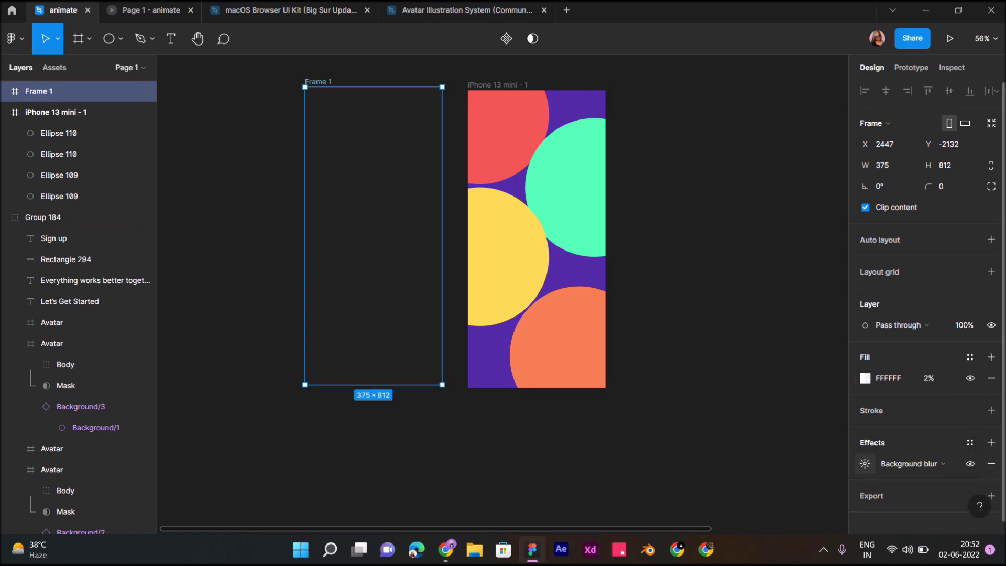
left_click(865, 463)
key("Return")
left_click_drag(374, 236, 536, 239)
scroll(644, 290, "down", 2)
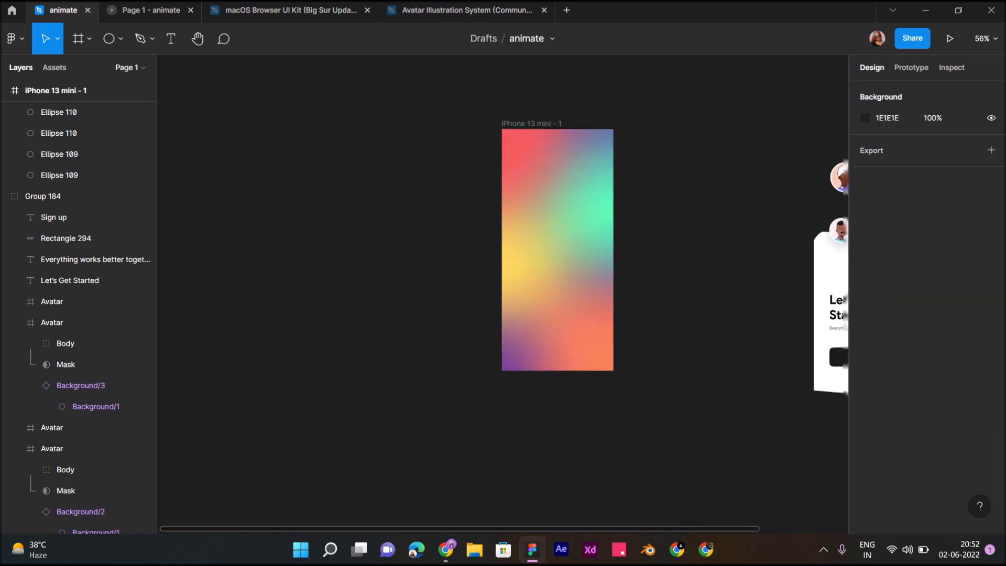
Step: Try moving the Let's Get Started card onto the iPhone frame, then undo it
scroll(577, 262, "right", 3)
left_click(43, 196)
left_click_drag(776, 283, 461, 246)
key("ctrl+z")
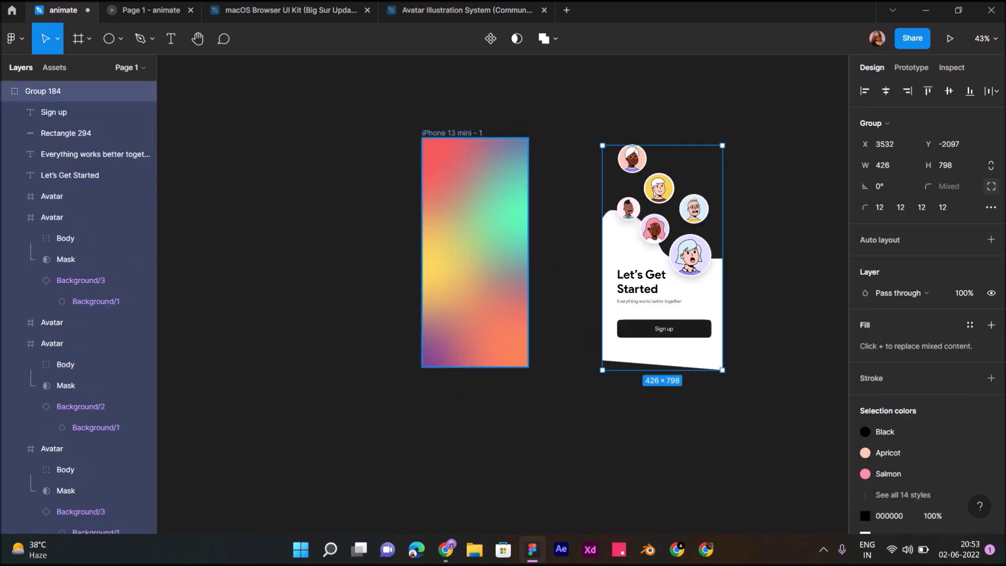
key("ctrl+z")
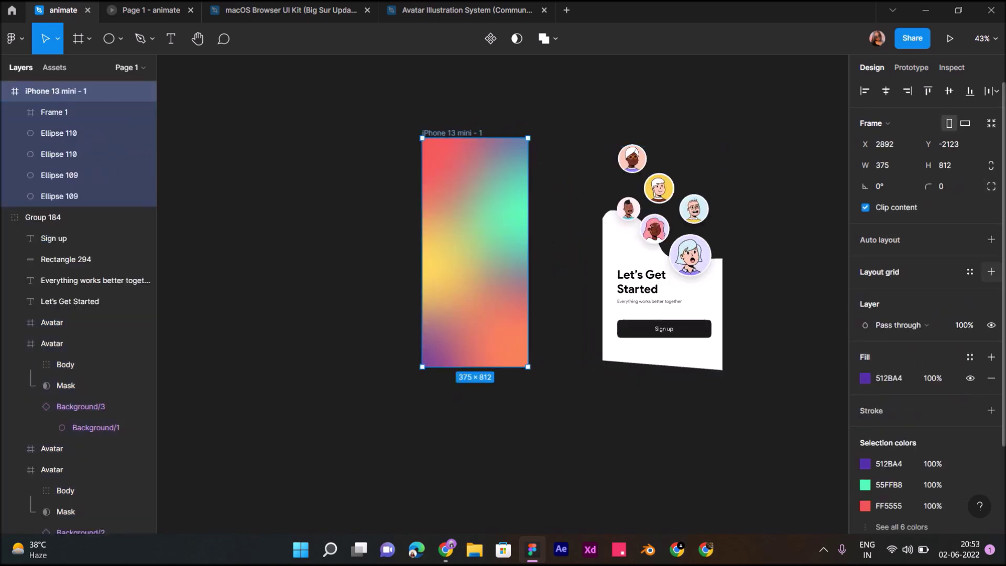
Step: Add a 4-column layout grid with margin 20 and gutter 16 to the iPhone frame
left_click(991, 272)
left_click(865, 293)
left_click(713, 295)
left_click(734, 311)
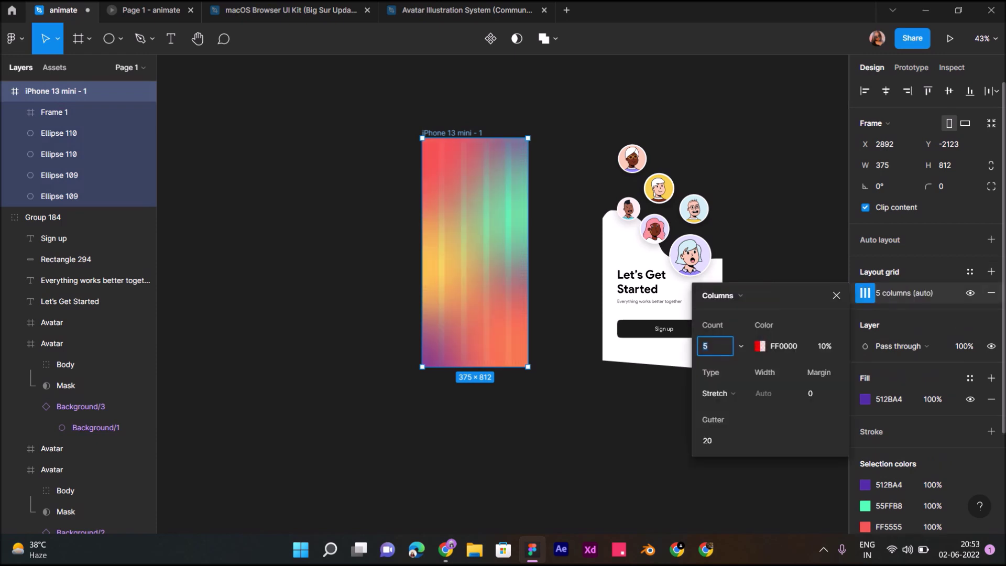
key("Tab")
type("2")
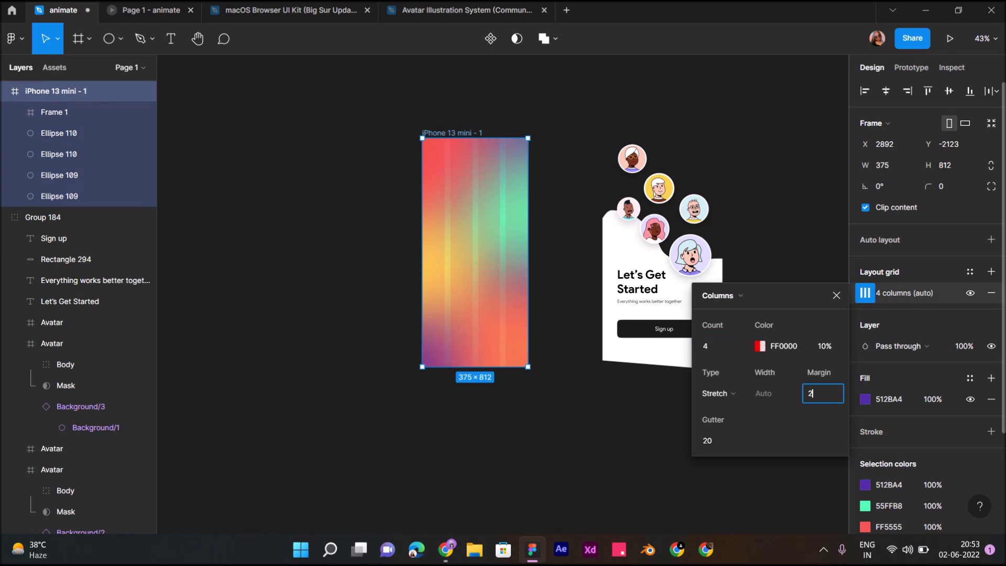
key("Tab")
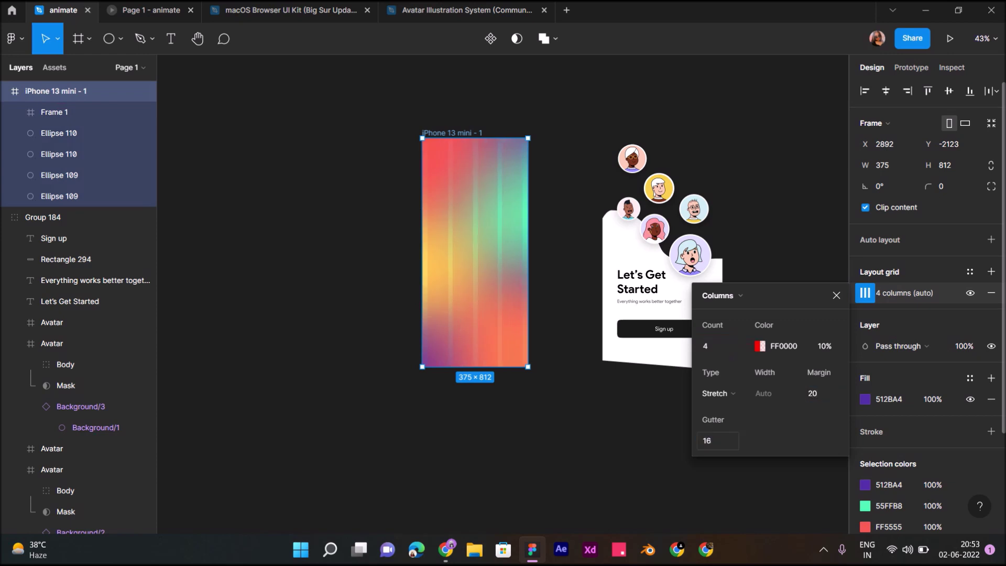
key("Escape")
left_click(63, 217)
Step: Drag Group 184 into the phone frame and nudge it to fit the screen's column grid
left_click_drag(663, 262, 463, 256)
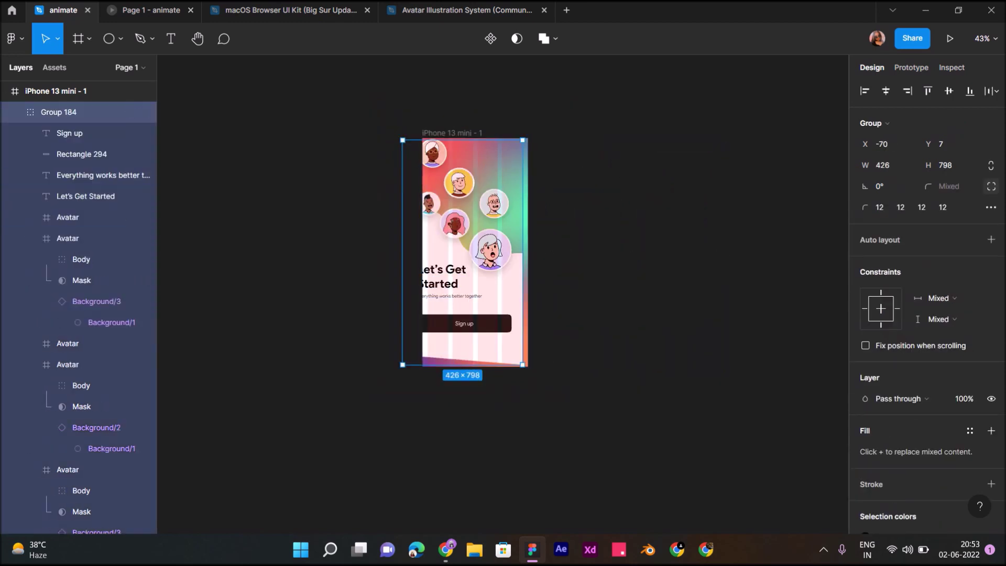
left_click_drag(462, 256, 467, 277)
scroll(480, 338, "up", 5)
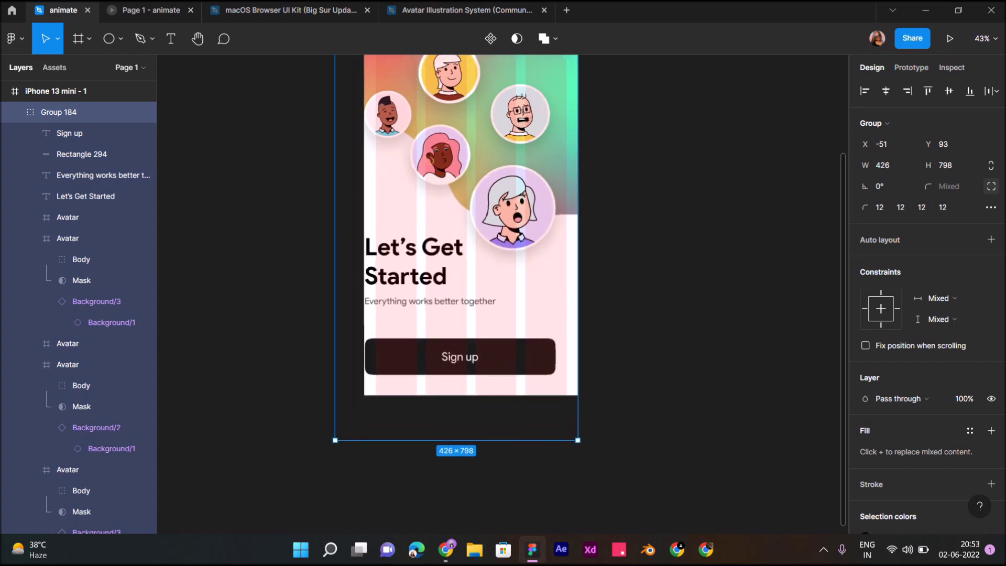
left_click_drag(479, 338, 489, 339)
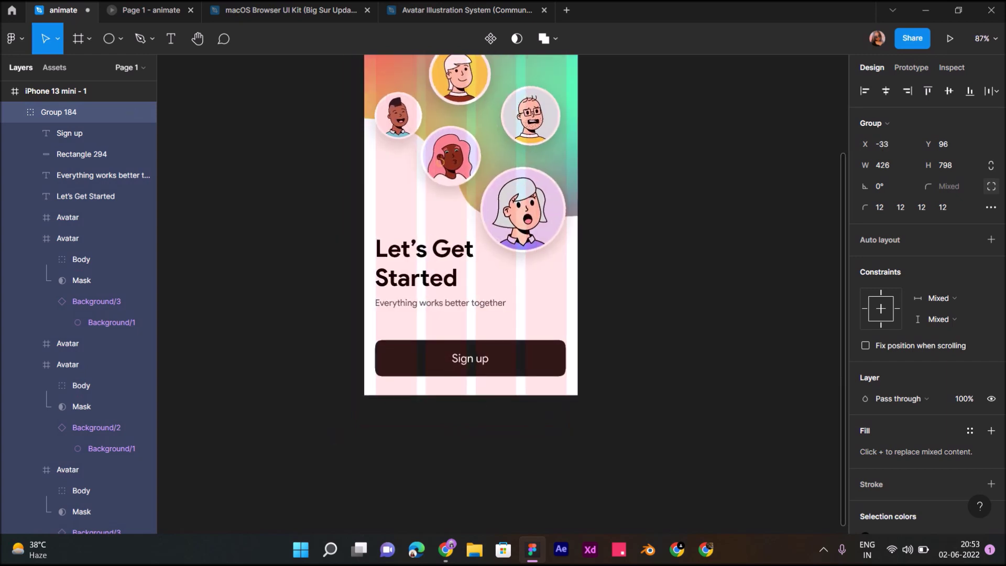
scroll(471, 262, "up", 2)
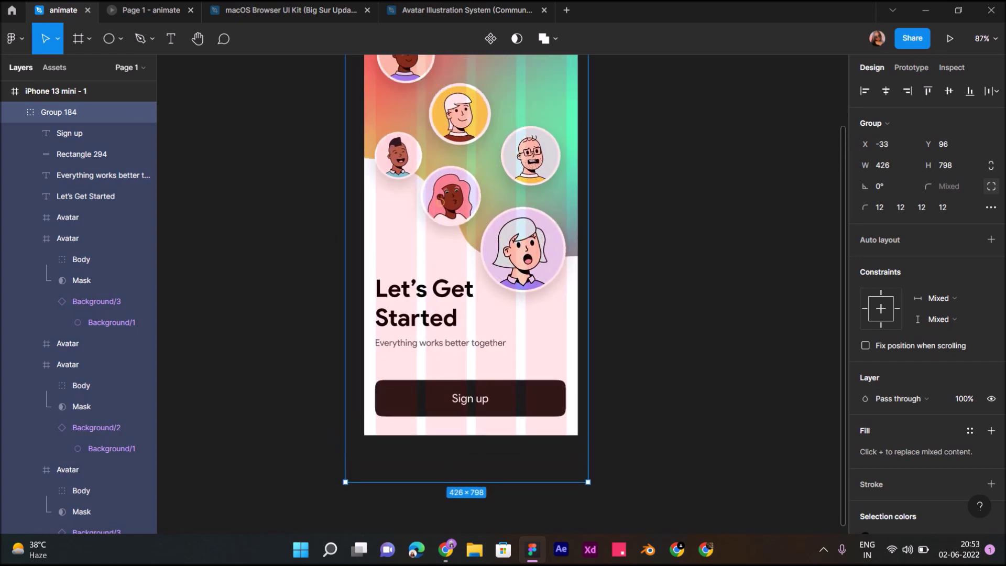
scroll(471, 304, "up", 3)
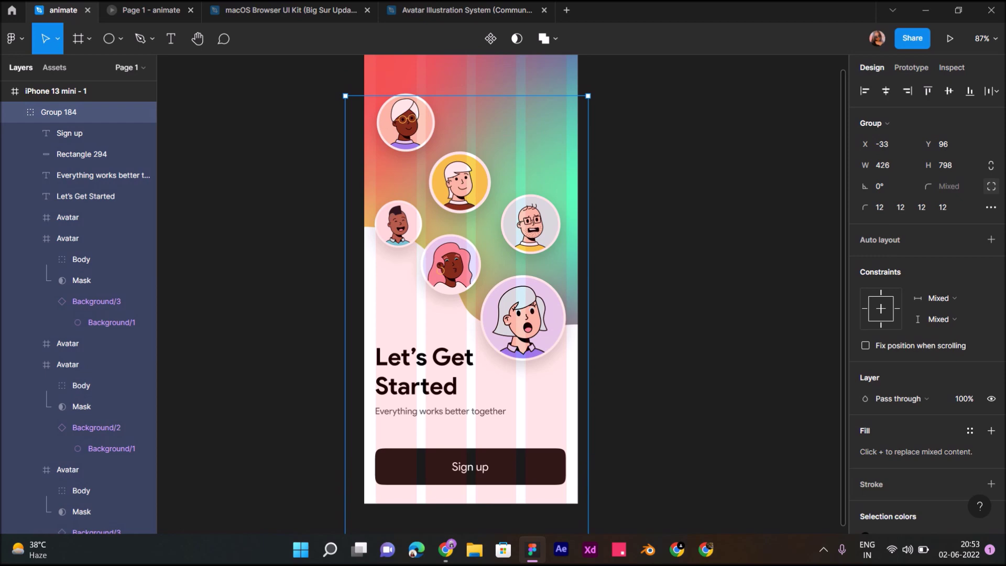
scroll(470, 262, "down", 5)
scroll(501, 346, "up", 5)
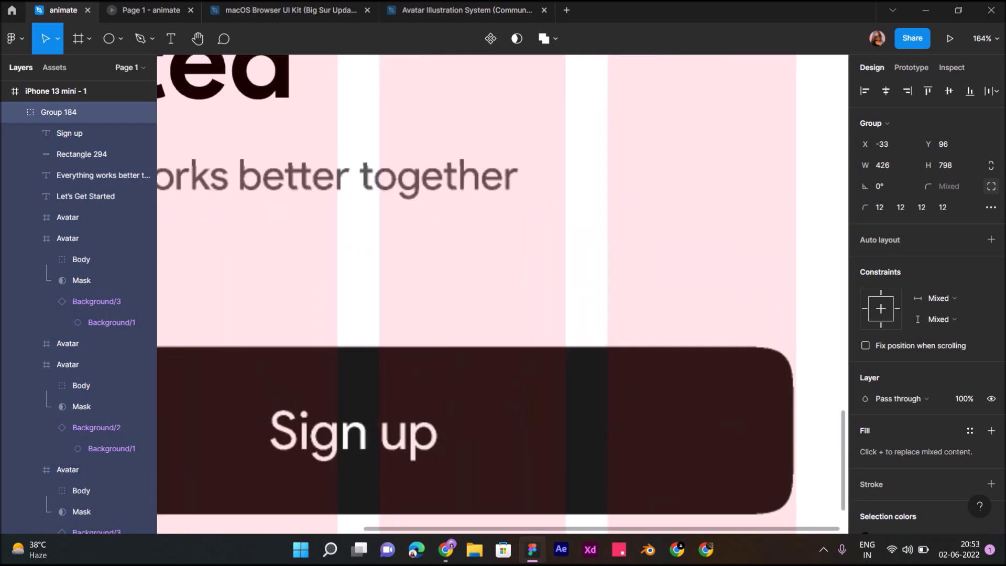
scroll(786, 346, "down", 1)
scroll(787, 346, "down", 1)
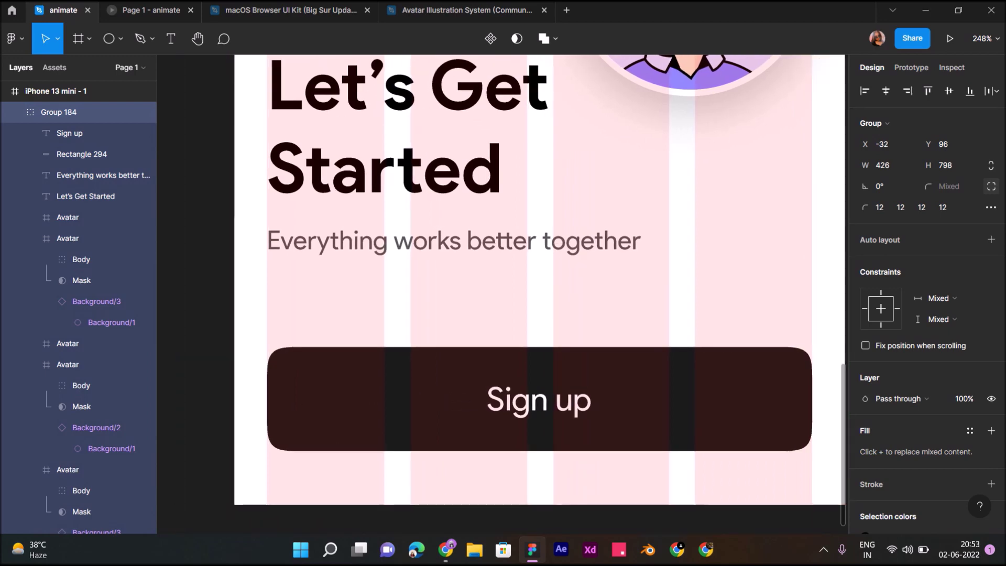
scroll(504, 346, "down", 5)
key("Escape")
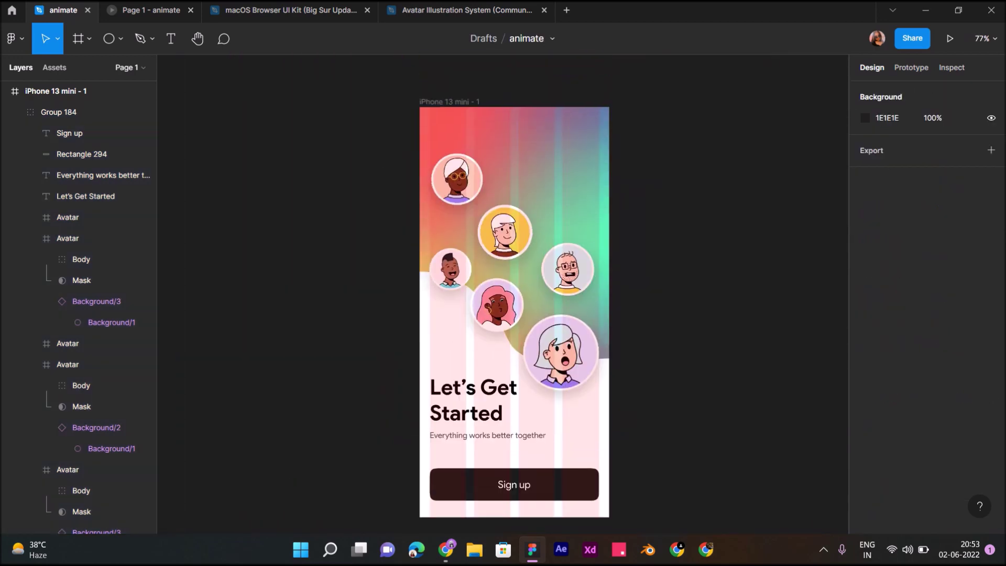
scroll(503, 293, "up", 3)
scroll(503, 293, "right", 2)
scroll(503, 294, "down", 1)
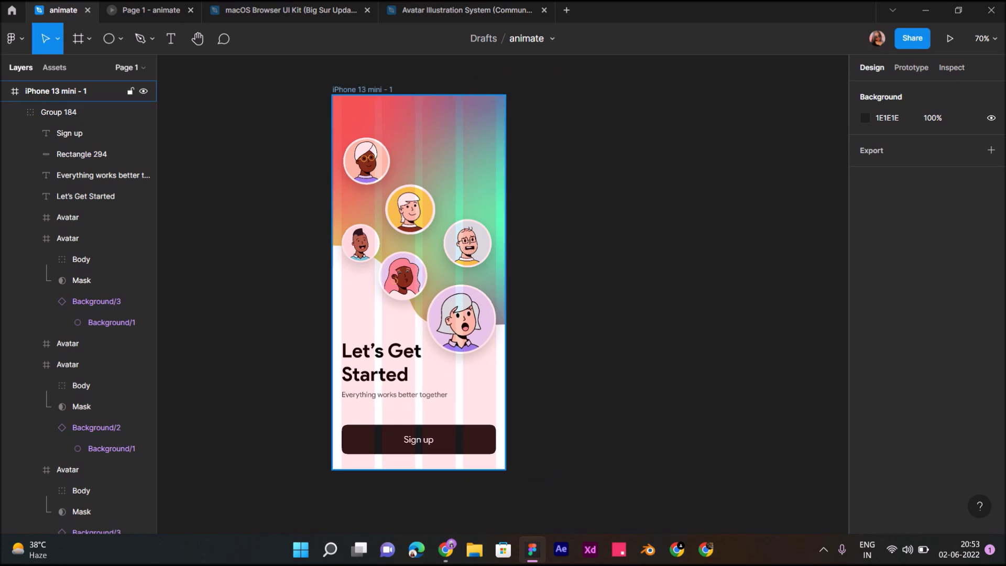
left_click(56, 91)
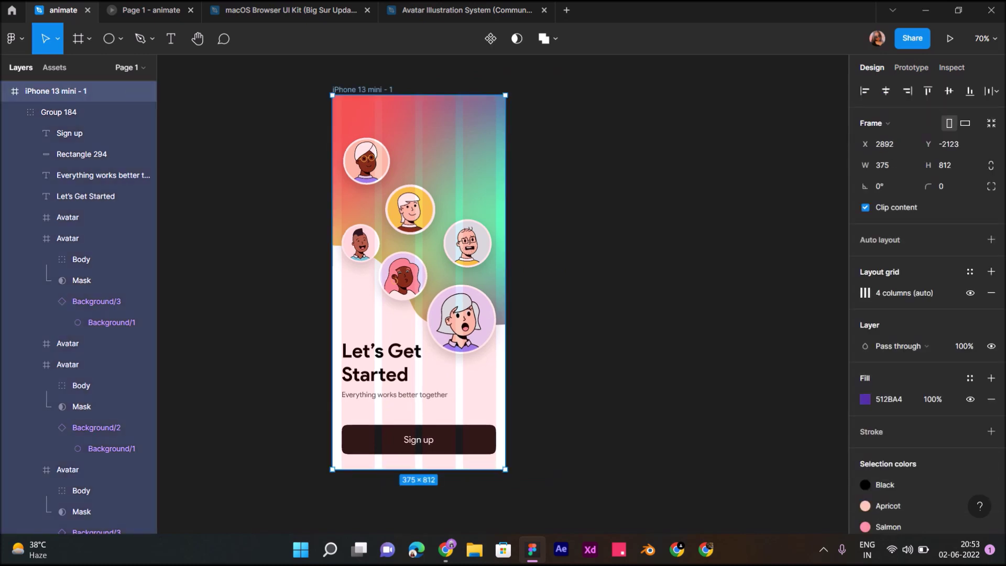
Step: Duplicate the phone frame as iPhone 13 mini - 2 and select its four ellipses
left_click_drag(419, 262, 610, 262)
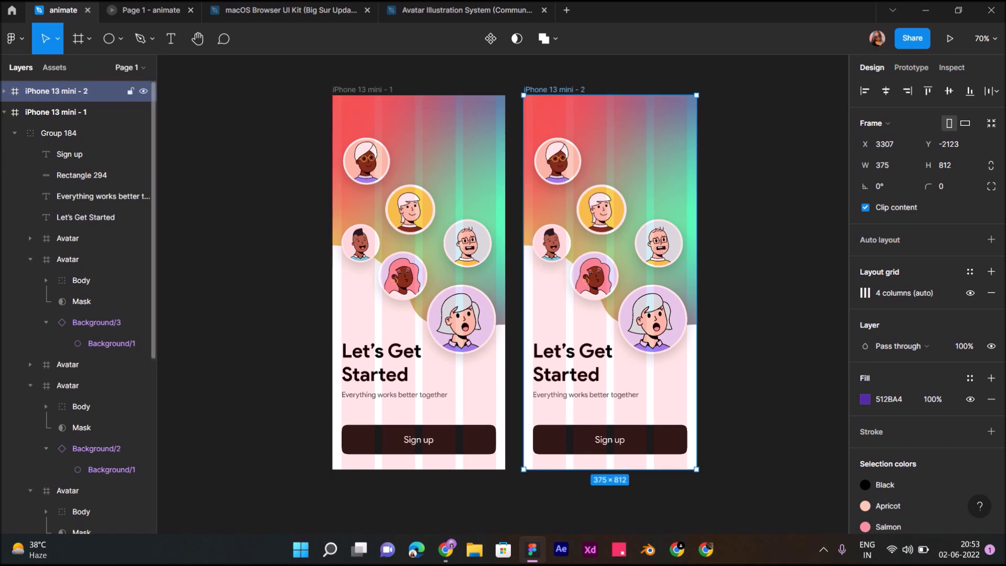
left_click(4, 90)
left_click(15, 112)
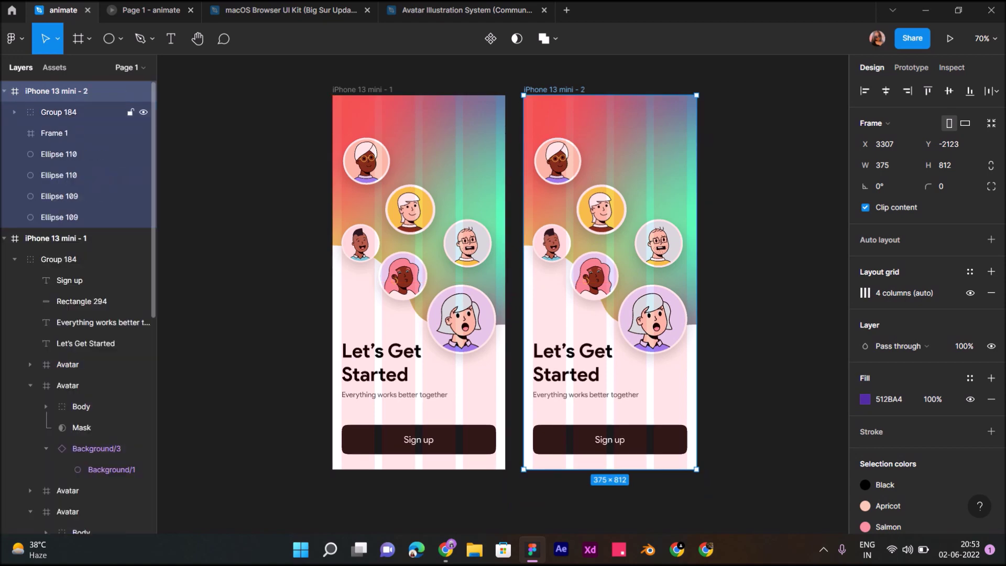
left_click(54, 132)
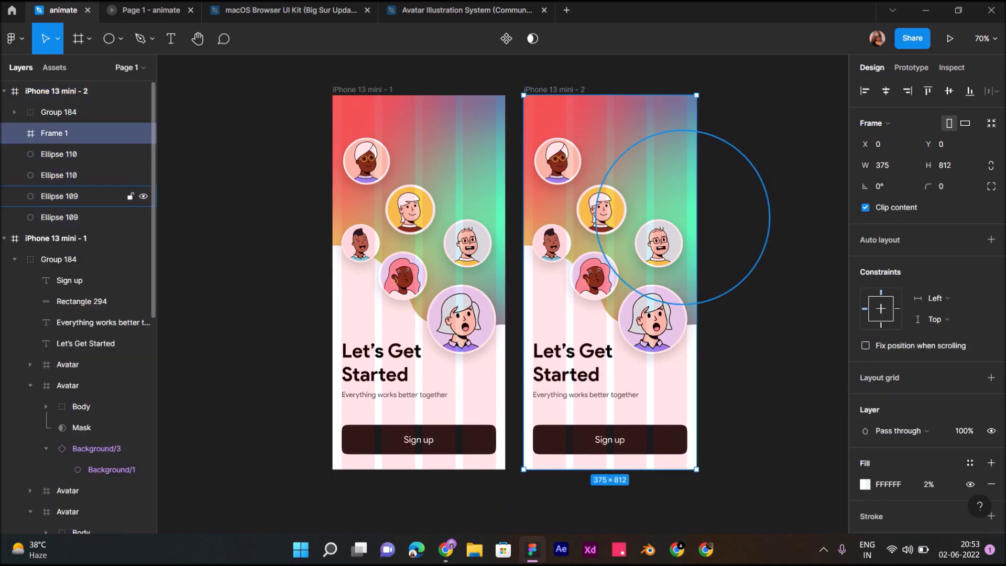
left_click(59, 217)
left_click(59, 196, "shift")
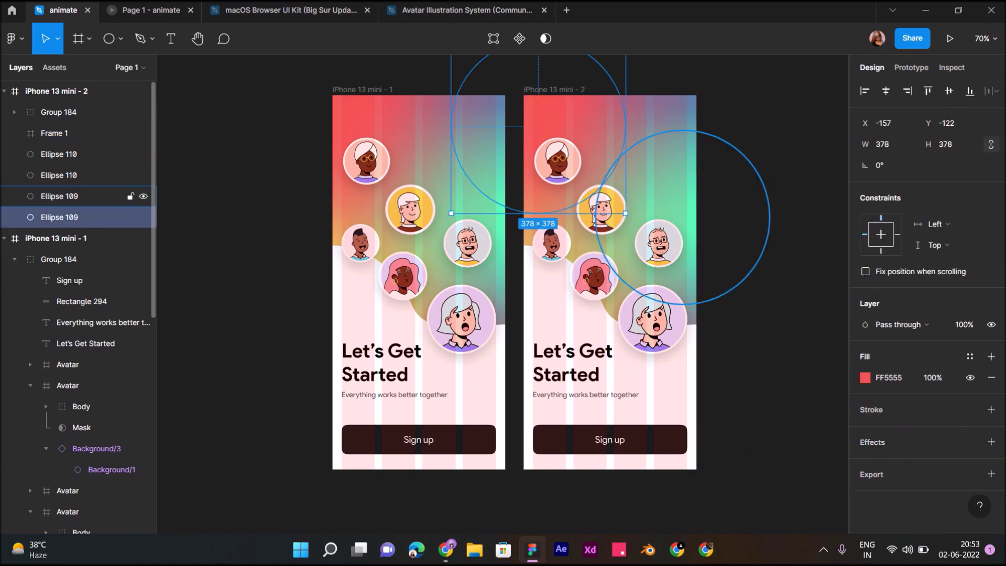
left_click(59, 175, "shift")
left_click(59, 154, "shift")
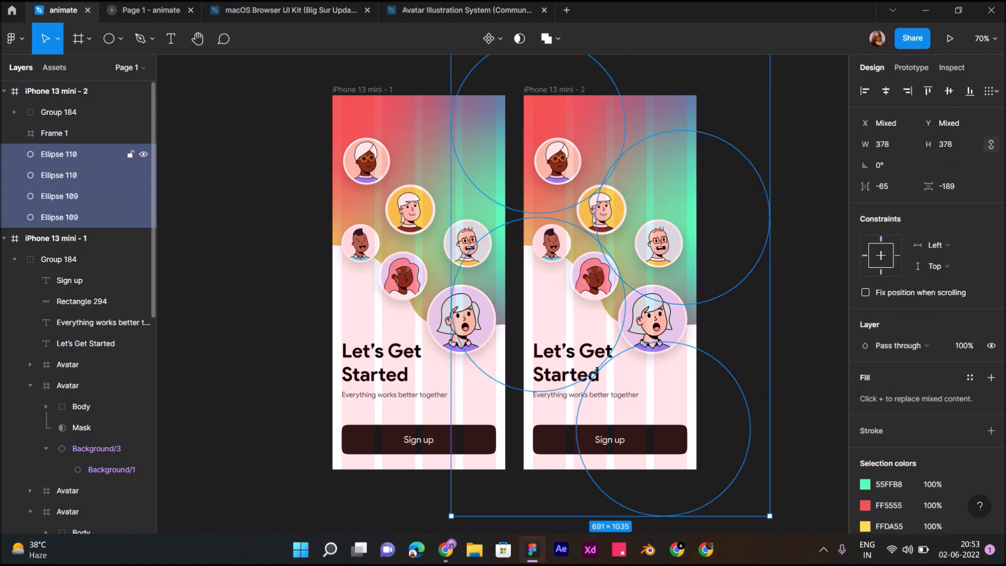
Step: Rotate the copy's four circles counter-clockwise for a new gradient, then make a third copy
key("minus")
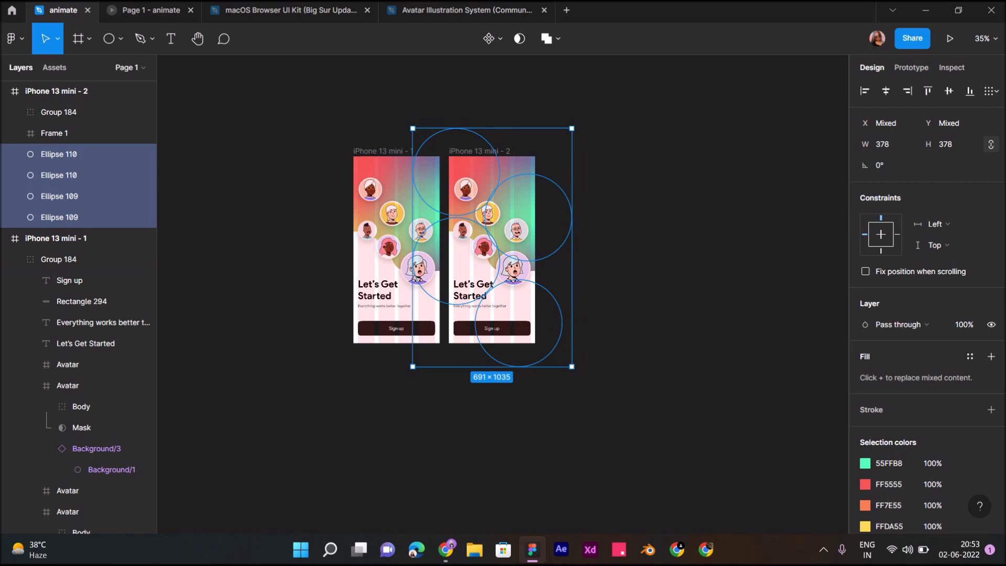
left_click_drag(577, 373, 627, 314)
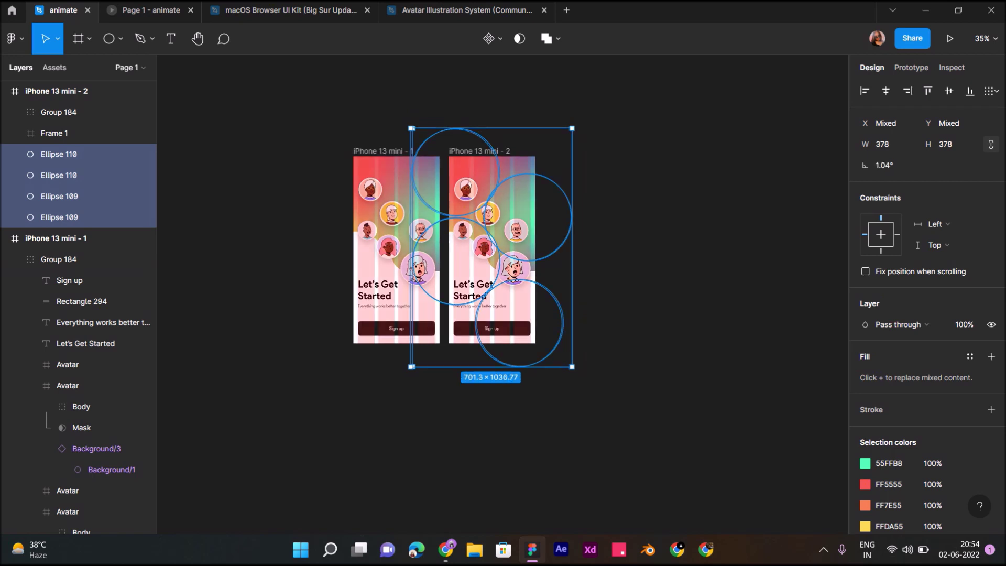
mouse_move(628, 314)
left_mouse_down()
mouse_move(644, 255)
mouse_move(636, 187)
left_mouse_up()
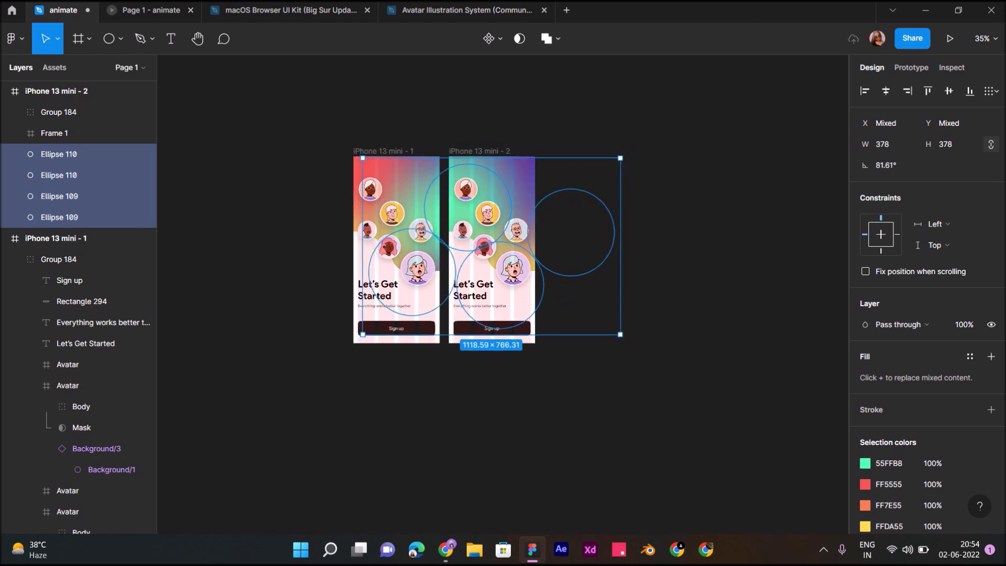
key("Escape")
left_click(79, 90)
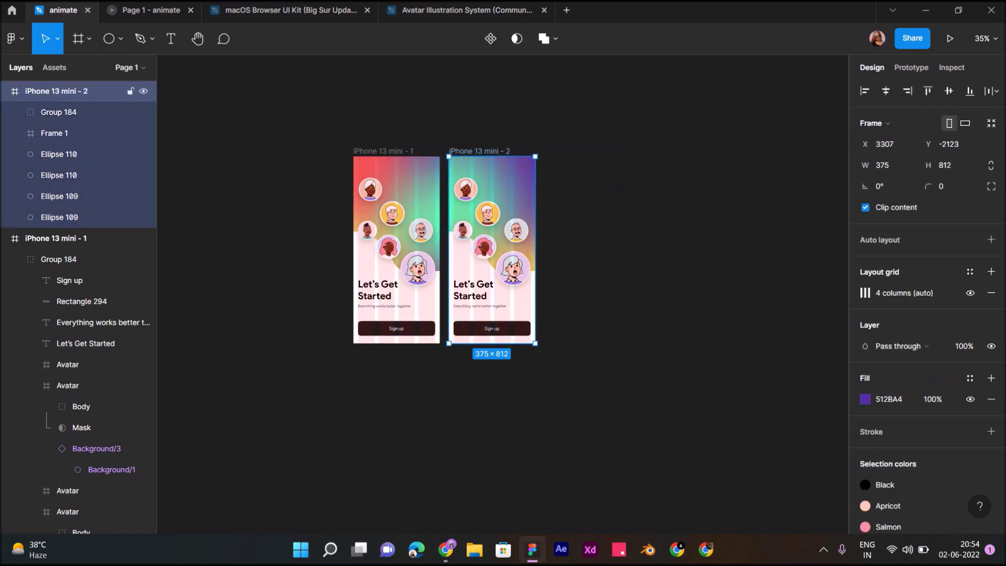
key("ctrl+d")
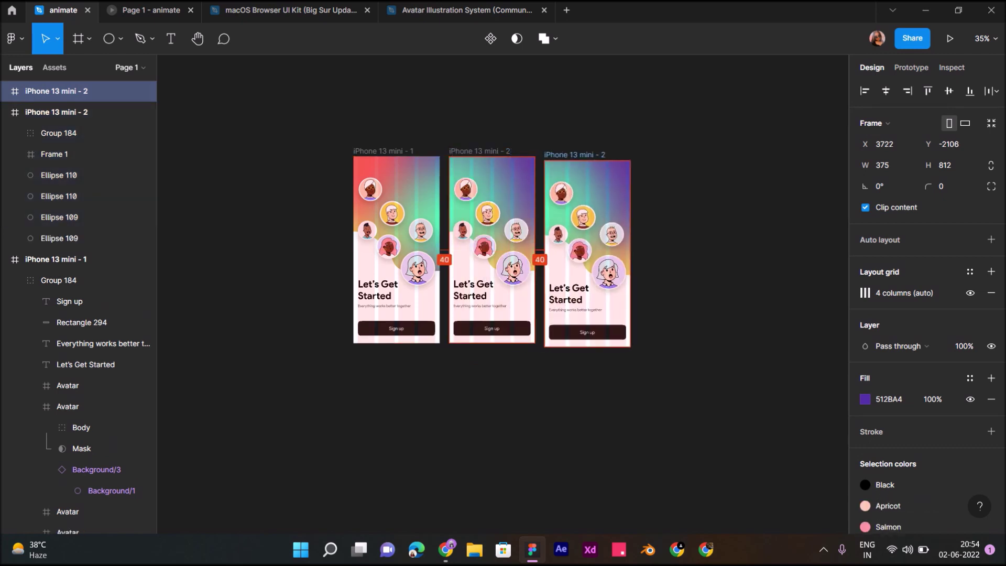
Step: Shift iPhone 13 mini - 3 slightly right and select its four ellipses
left_click_drag(587, 246, 590, 246)
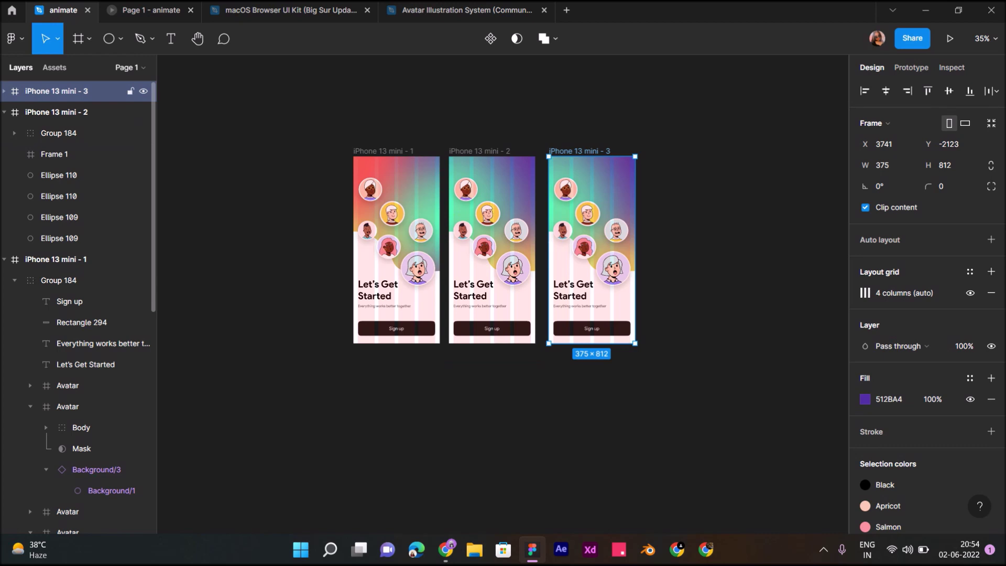
left_click(4, 90)
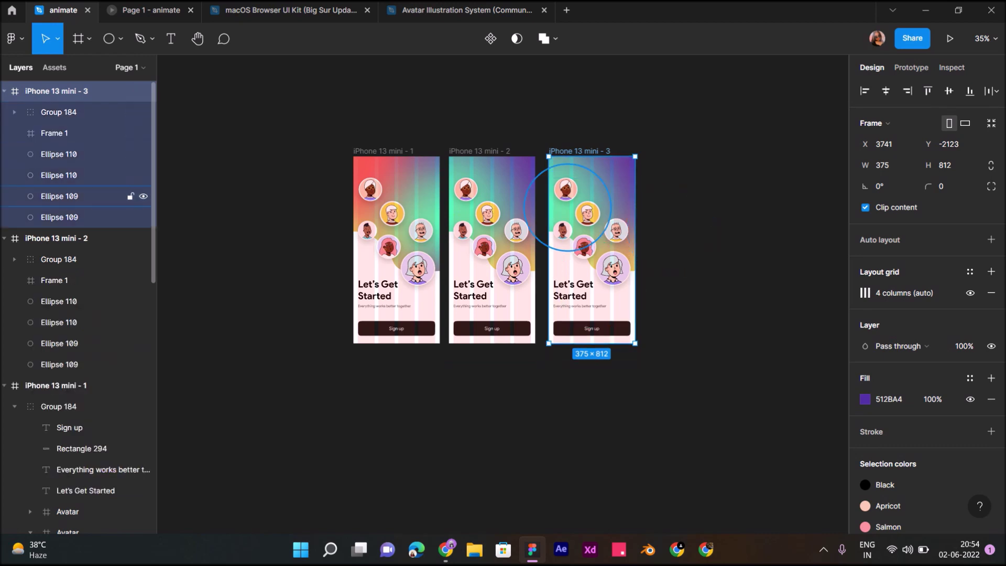
left_click(59, 217)
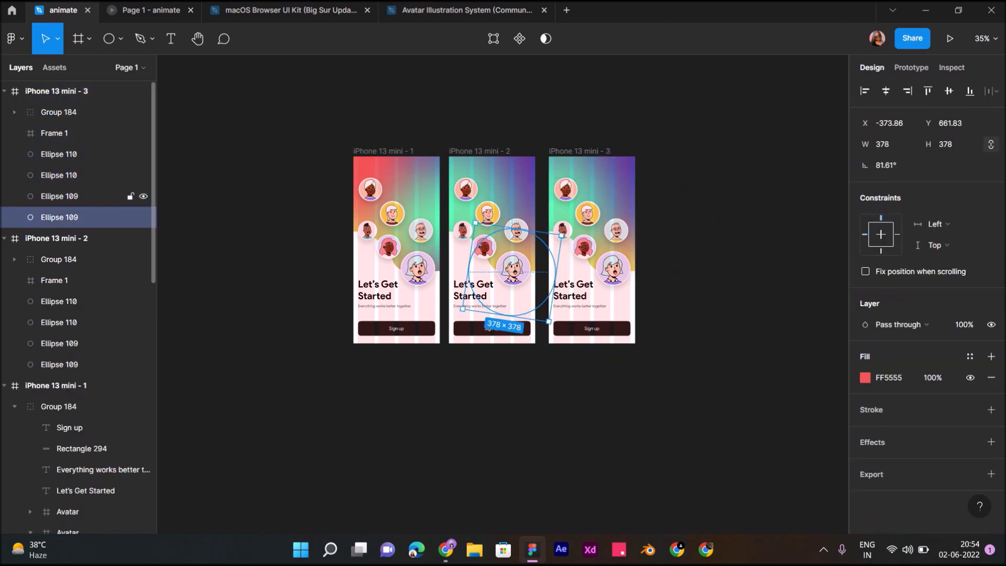
left_click(59, 196, "shift")
left_click(60, 175)
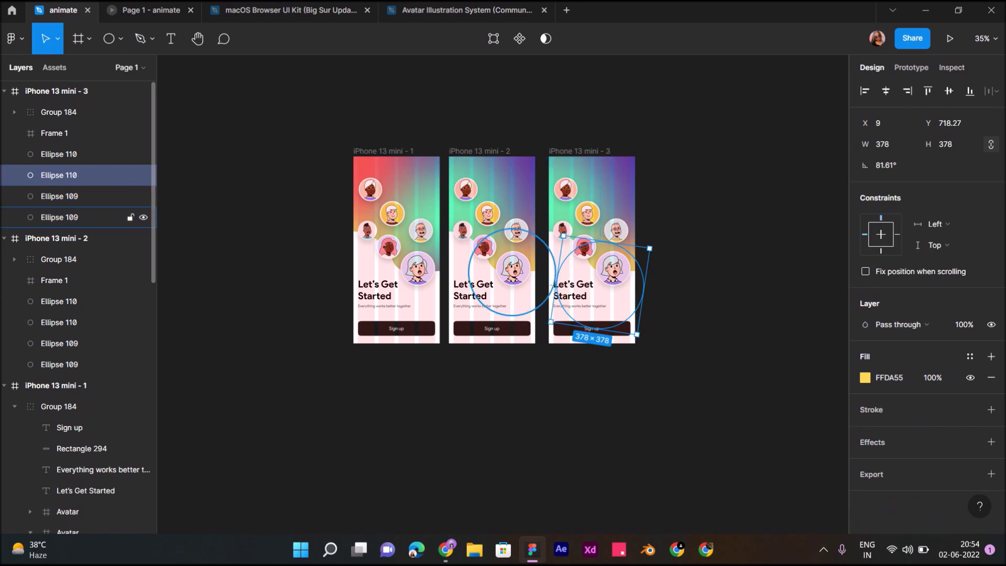
left_click(59, 217)
left_click(59, 196, "shift")
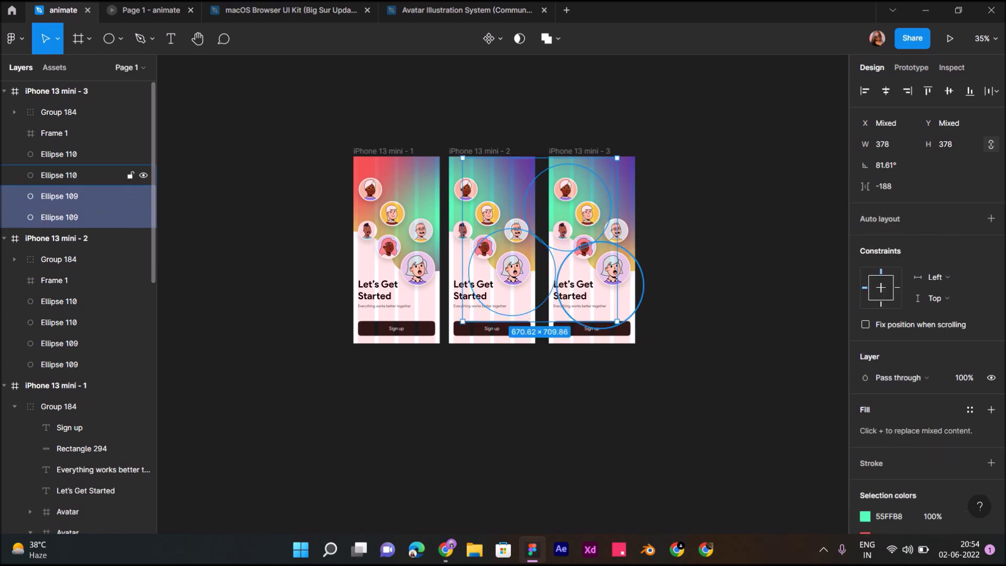
left_click(60, 175, "shift")
left_click(59, 154, "shift")
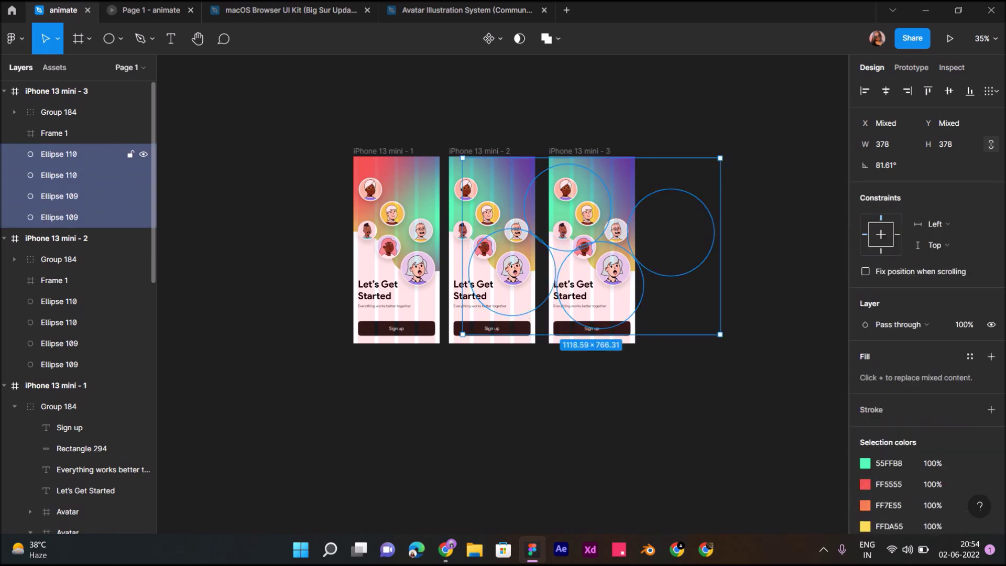
Step: Group the ellipses as Group 185 and rotate it for a purple-to-orange gradient
right_click(50, 156)
left_click(89, 270)
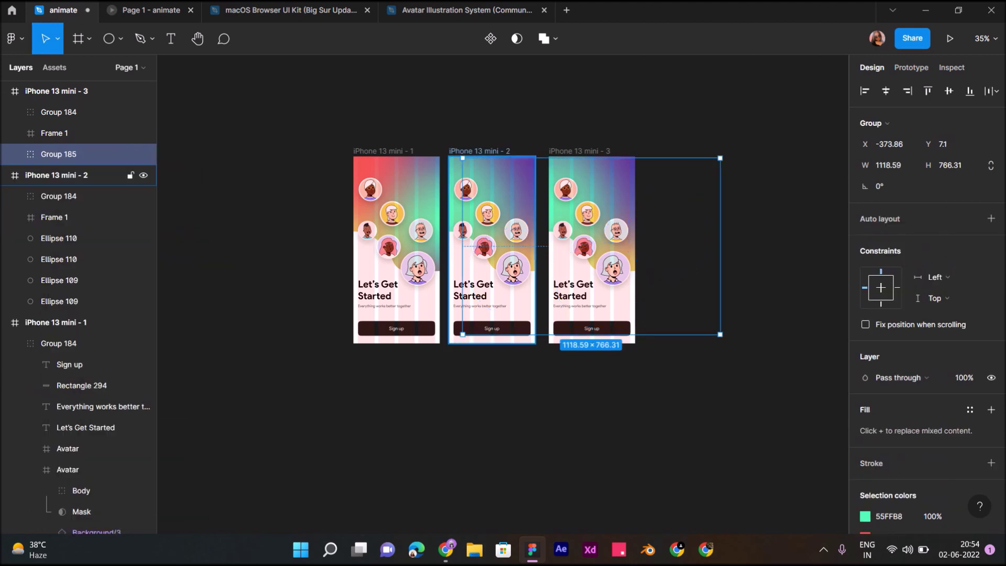
left_click_drag(725, 155, 582, 87)
key("Escape")
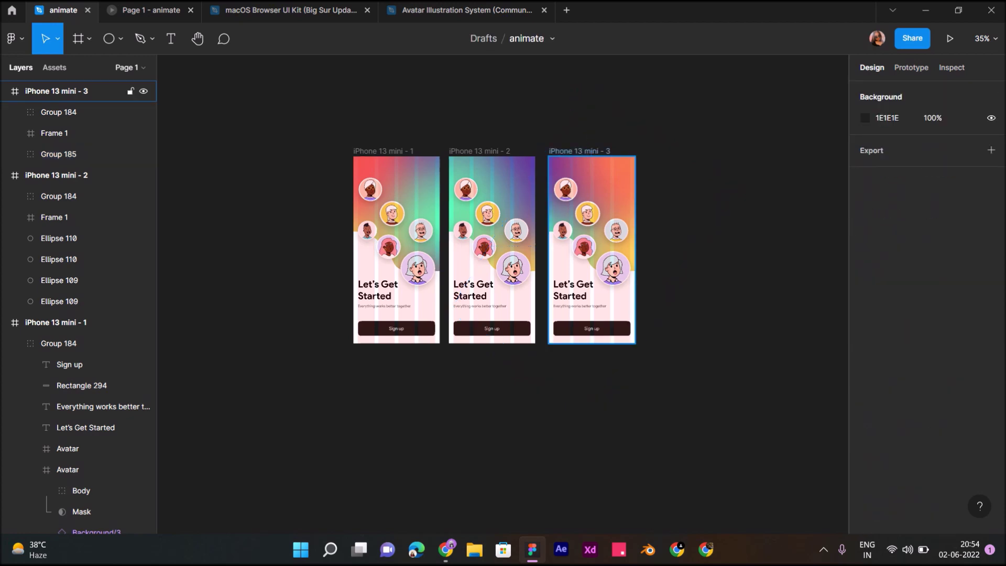
Step: Create iPhone 13 mini - 4 from frame 3 with a golden gradient, then select iPhone 13 mini - 1 for prototyping
left_click(57, 91)
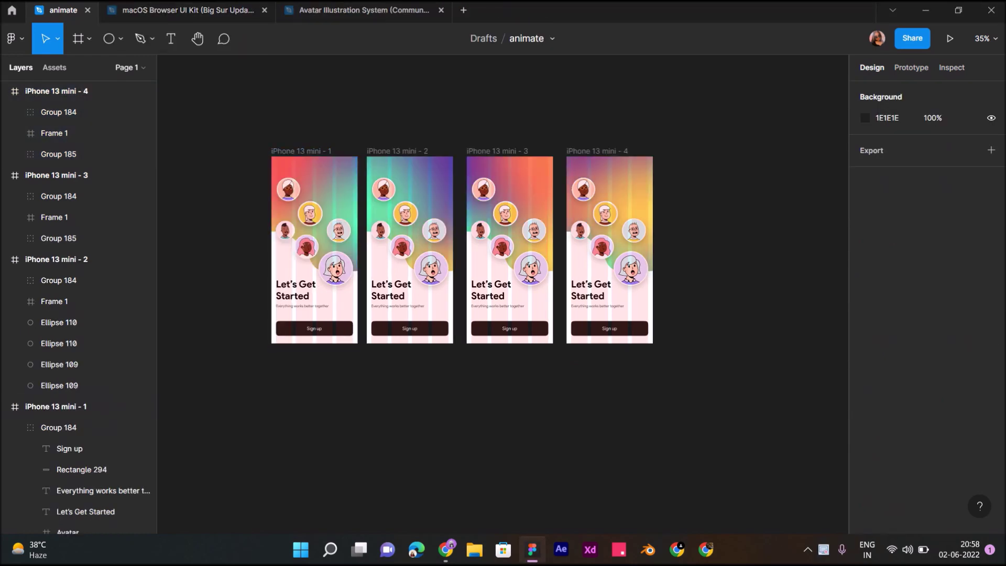
left_click(56, 406)
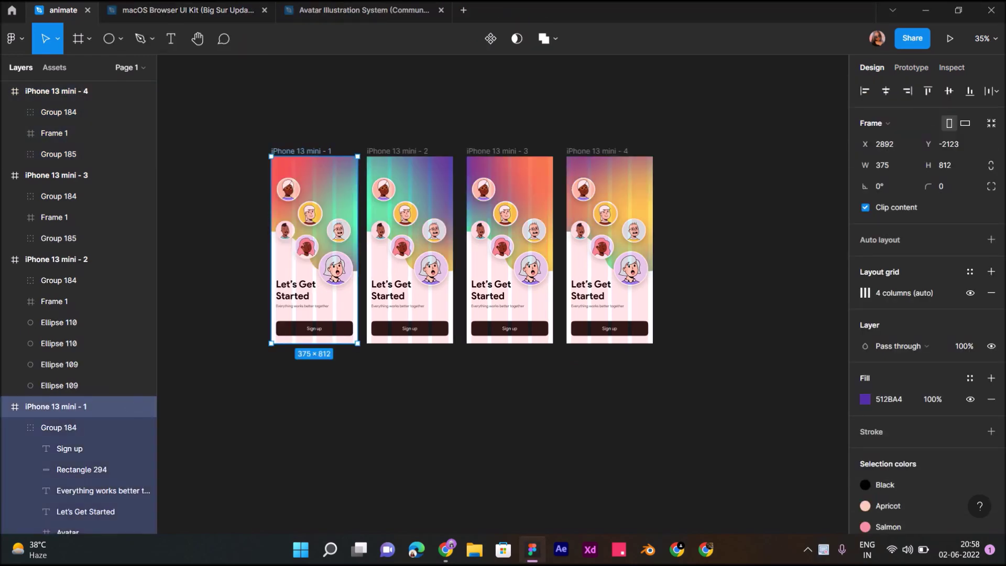
left_click(912, 67)
scroll(297, 270, "up", 5)
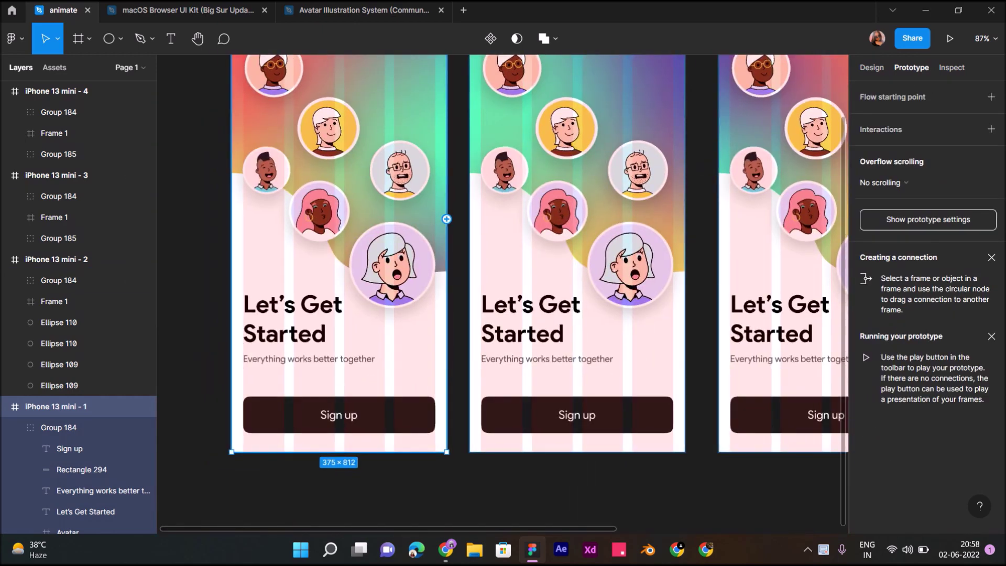
Step: Connect frame 1 to frame 2 with an After delay (800ms) Navigate to interaction
left_click_drag(447, 219, 459, 270)
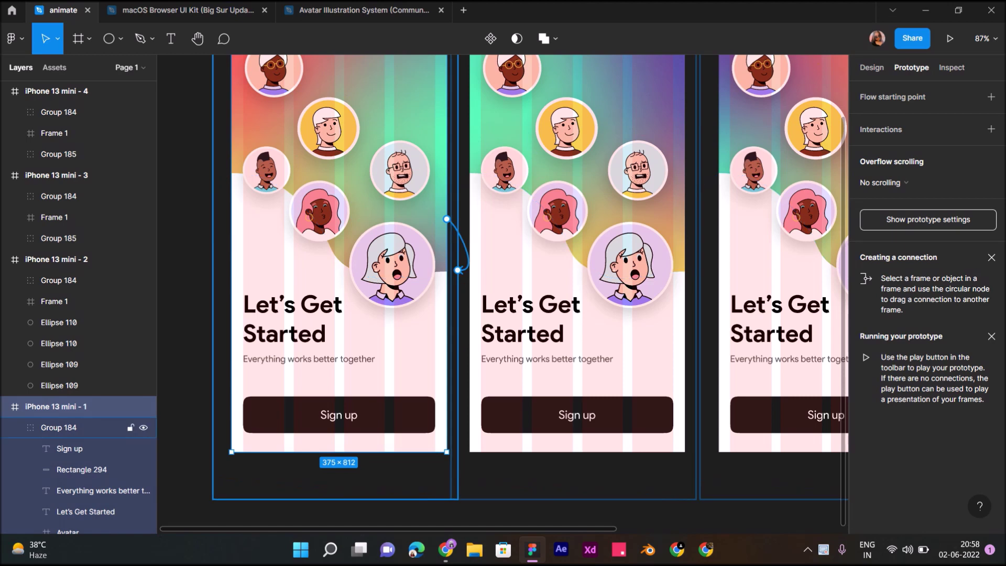
mouse_move(458, 270)
left_mouse_down()
mouse_move(514, 401)
mouse_move(456, 264)
left_mouse_up()
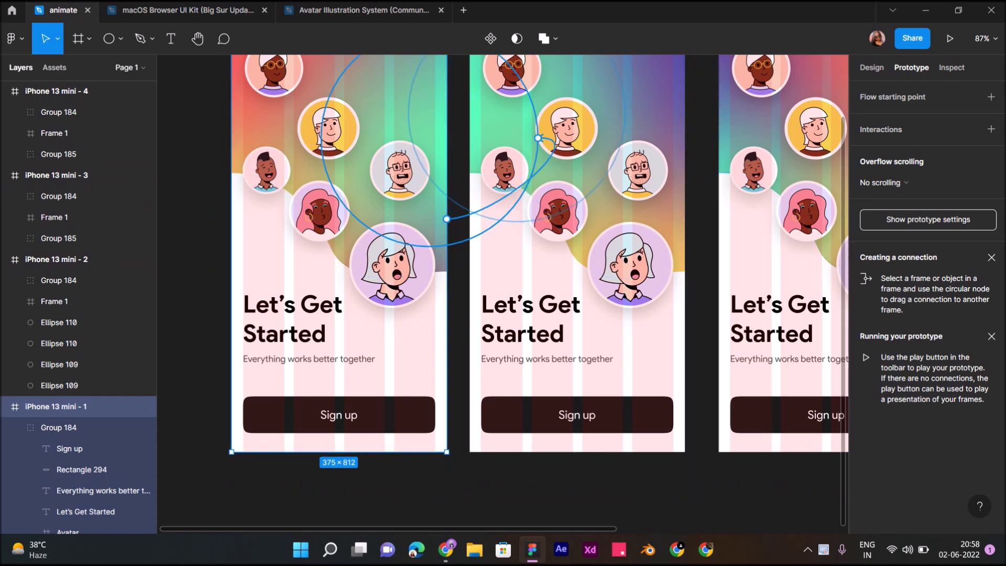
left_click_drag(538, 138, 540, 138)
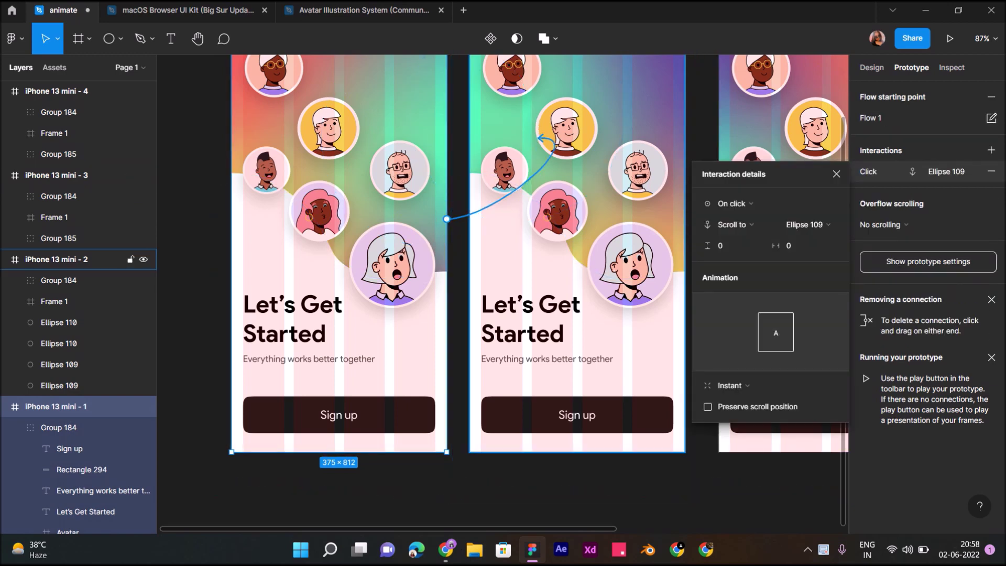
left_click(770, 203)
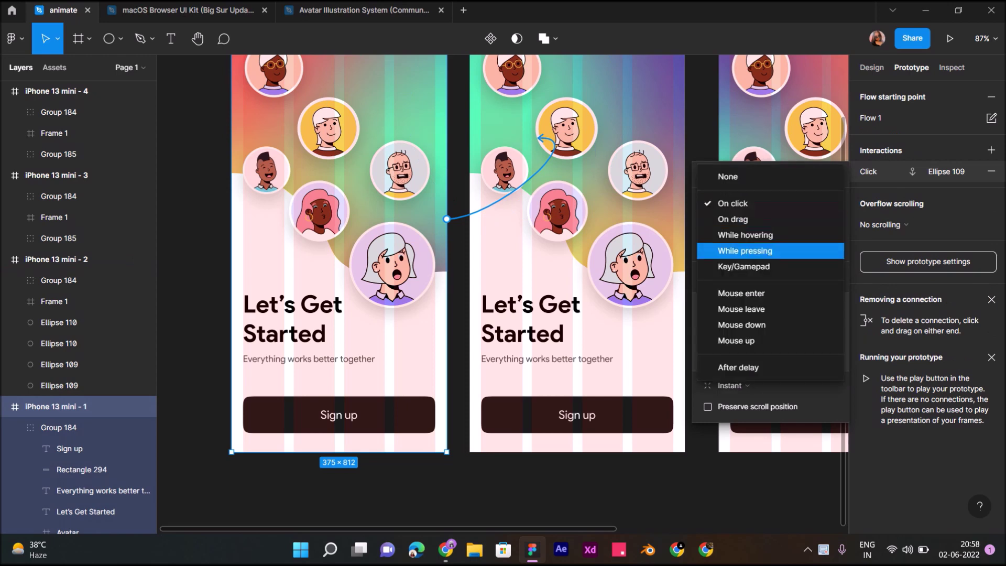
left_click(739, 367)
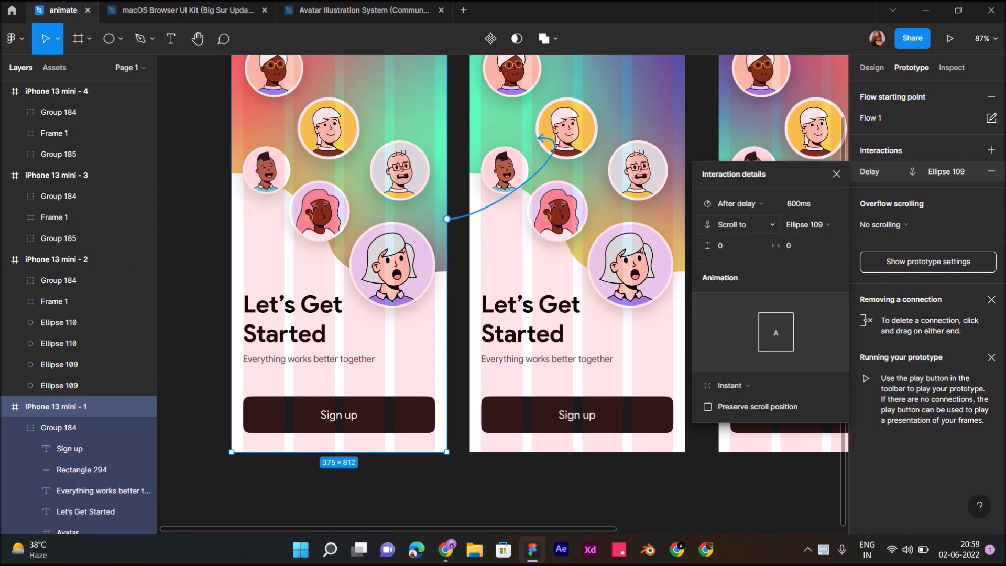
left_click(737, 224)
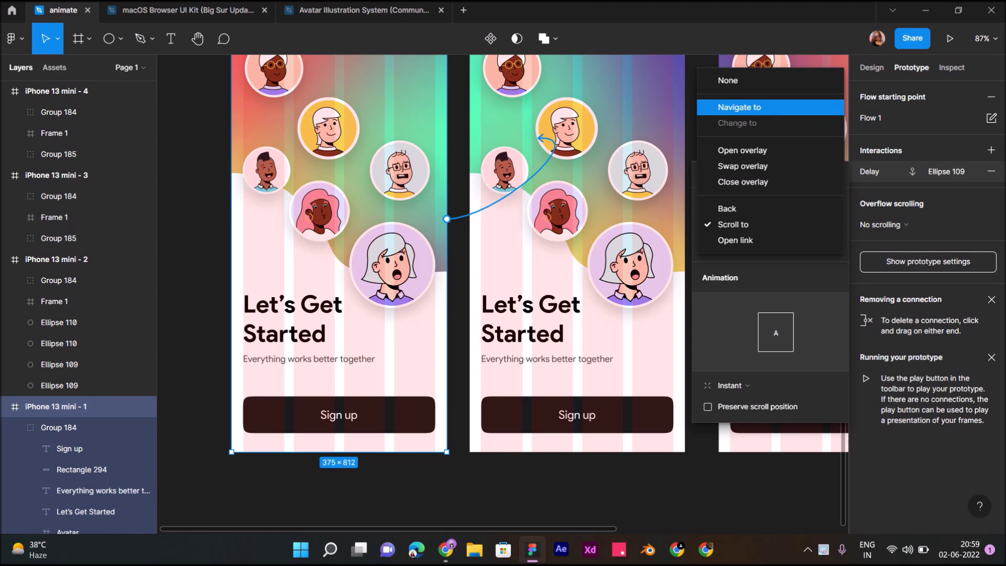
left_click(739, 107)
scroll(472, 314, "up", 4)
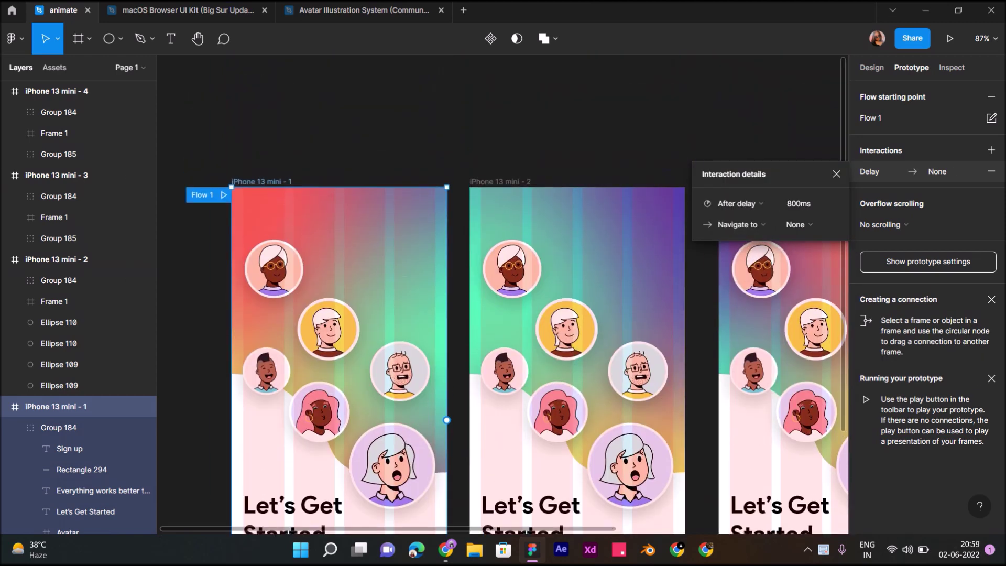
Step: Point the interaction at iPhone 13 mini - 2 using a Smart animate transition
left_click(811, 224)
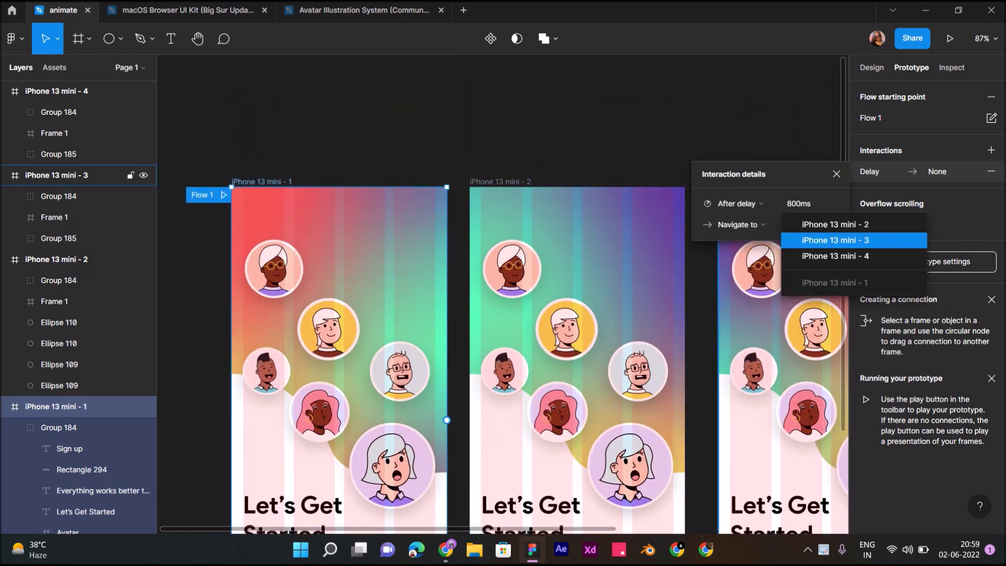
left_click(818, 240)
scroll(503, 314, "down", 1)
scroll(503, 315, "down", 3)
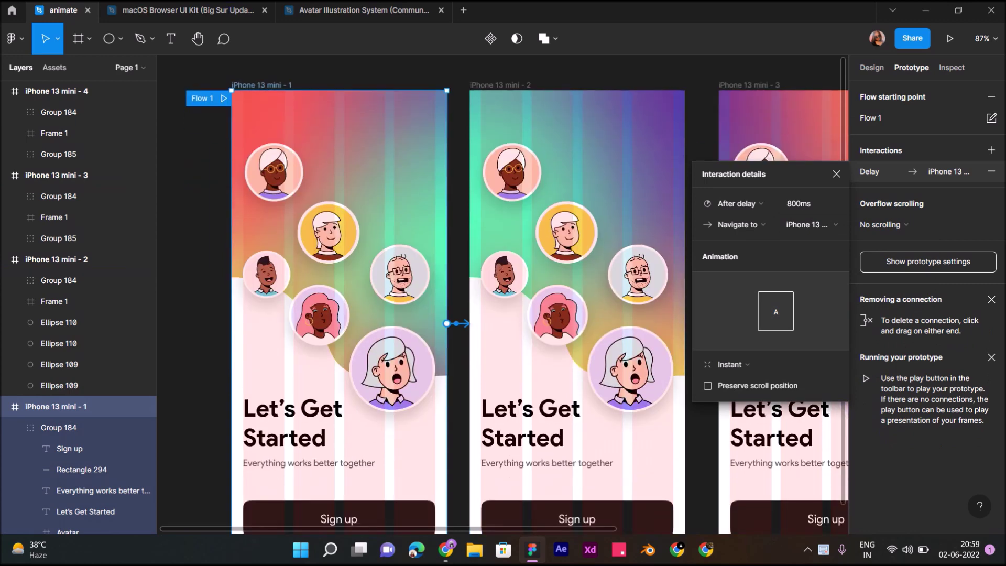
left_click(765, 364)
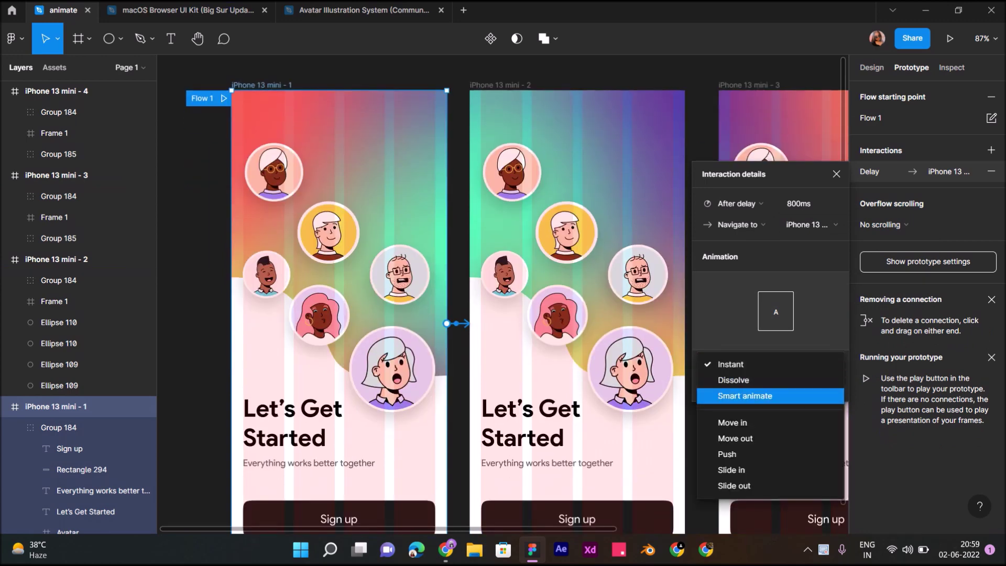
left_click(770, 396)
Step: Set the delay to 1ms and the Ease out duration to 1000ms
left_click(812, 204)
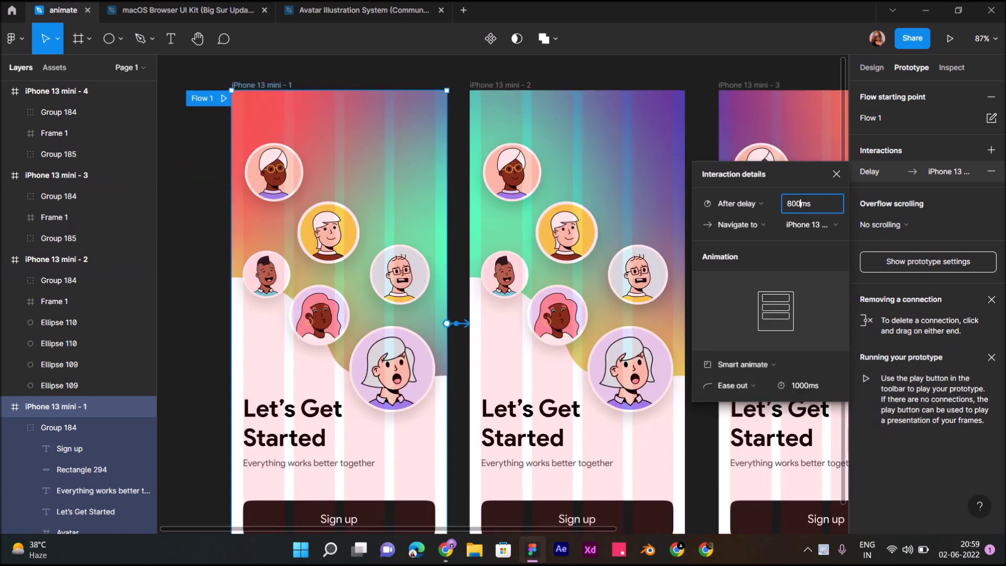
type("1")
key("Return")
left_click(734, 385)
left_click(734, 346)
left_click(805, 385)
key("BackSpace")
type("0")
key("Return")
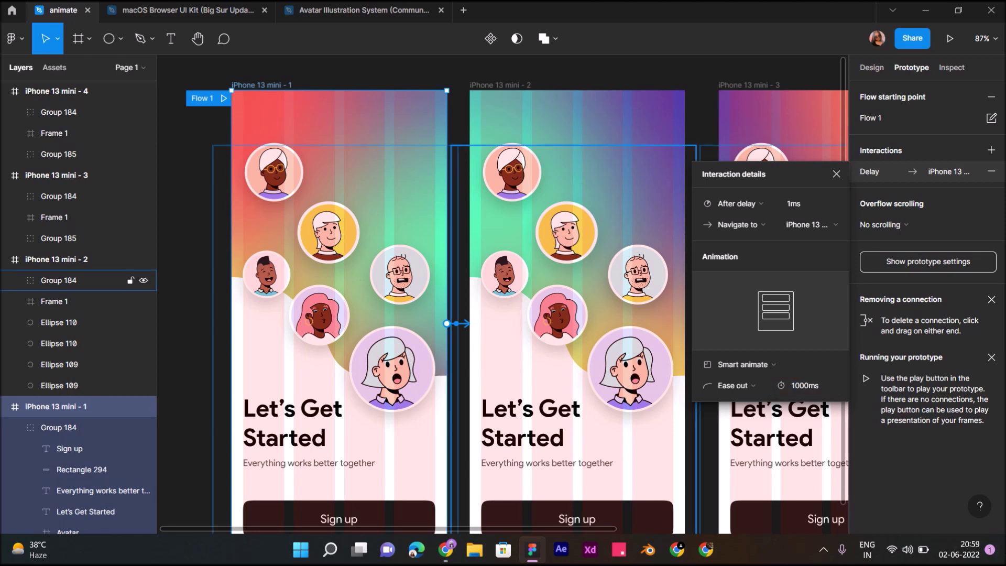
scroll(516, 332, "down", 3)
left_click(68, 259)
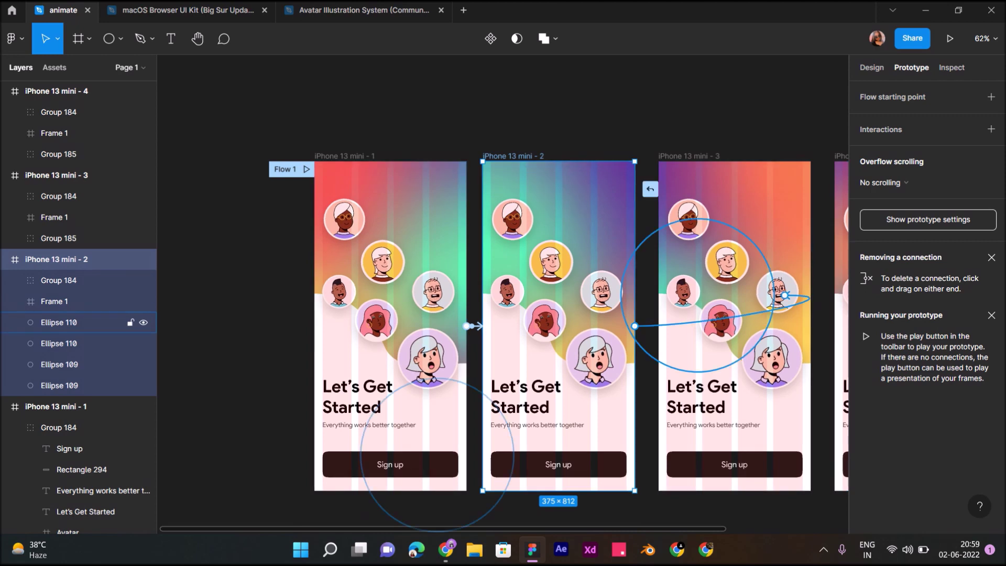
Step: Drag a connection from frame 2 and set it to After delay, Navigate to
left_click_drag(635, 326, 79, 322)
left_click(770, 182)
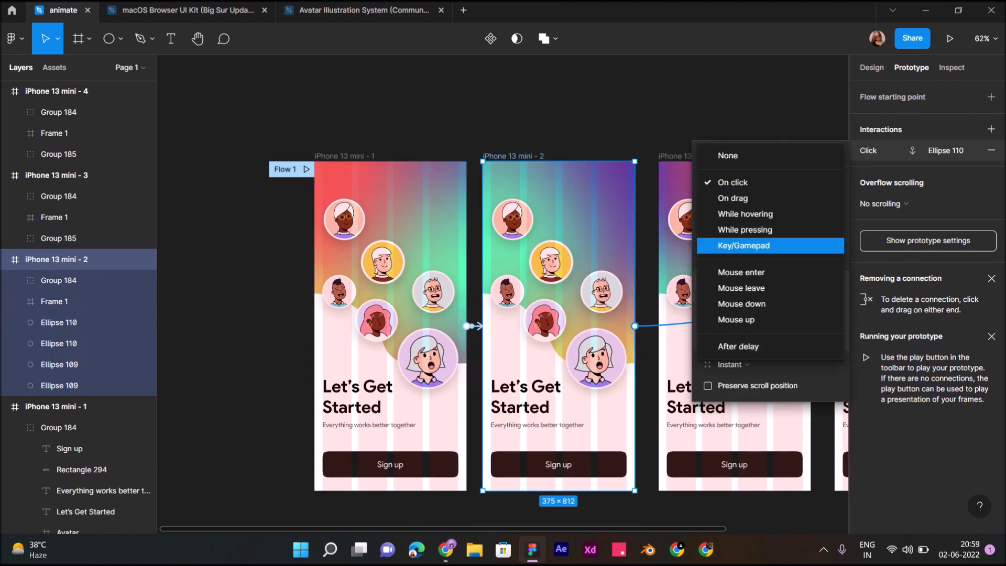
left_click(734, 346)
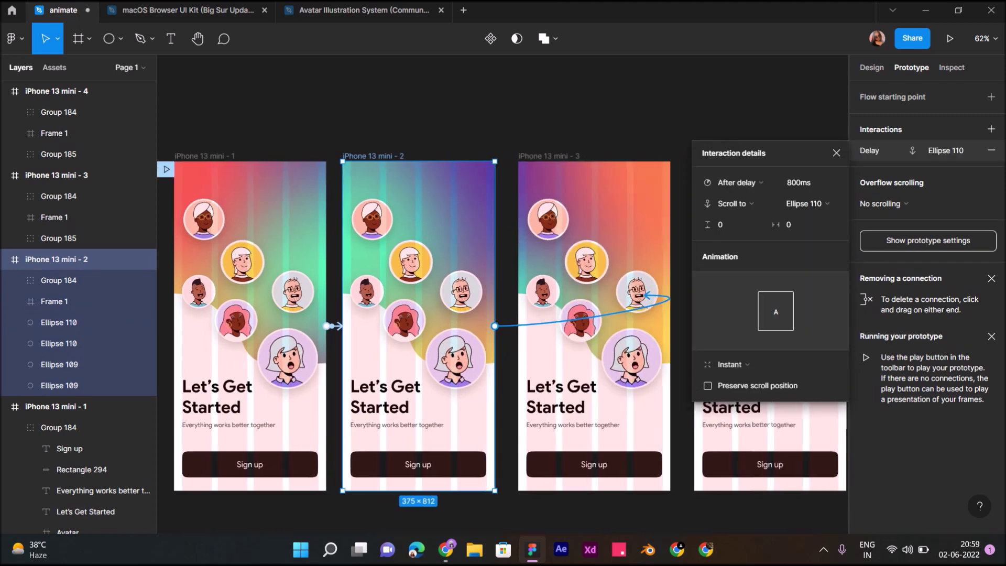
scroll(503, 325, "right", 3)
left_click(733, 204)
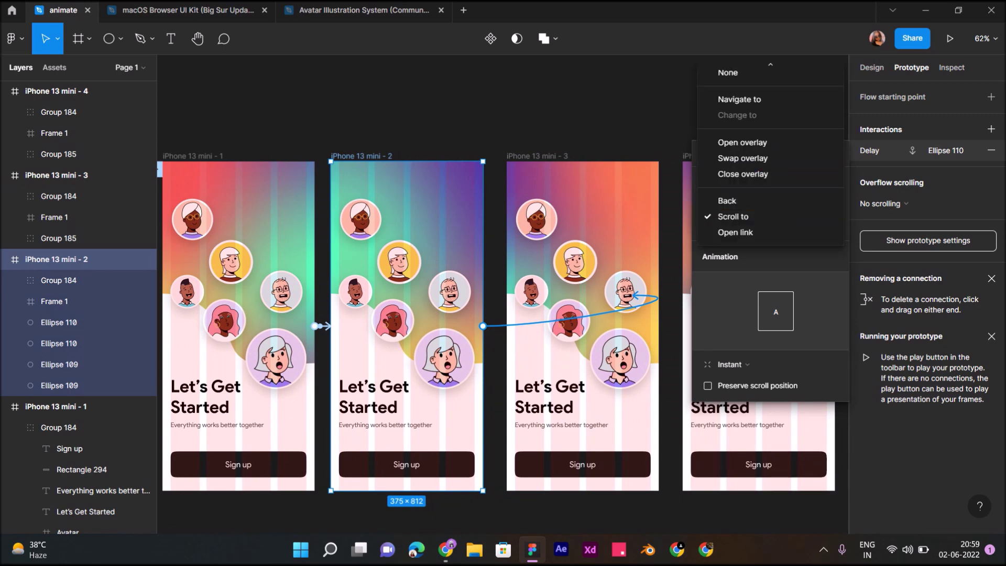
left_click(740, 99)
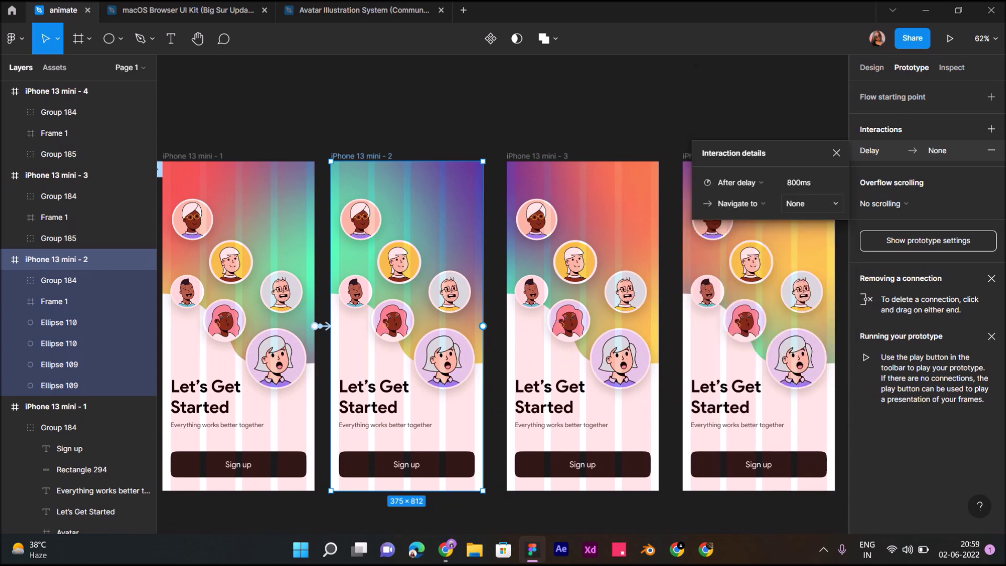
Step: Target iPhone 13 mini - 3 with Smart animate and a 1ms delay
left_click(811, 204)
left_click(836, 219)
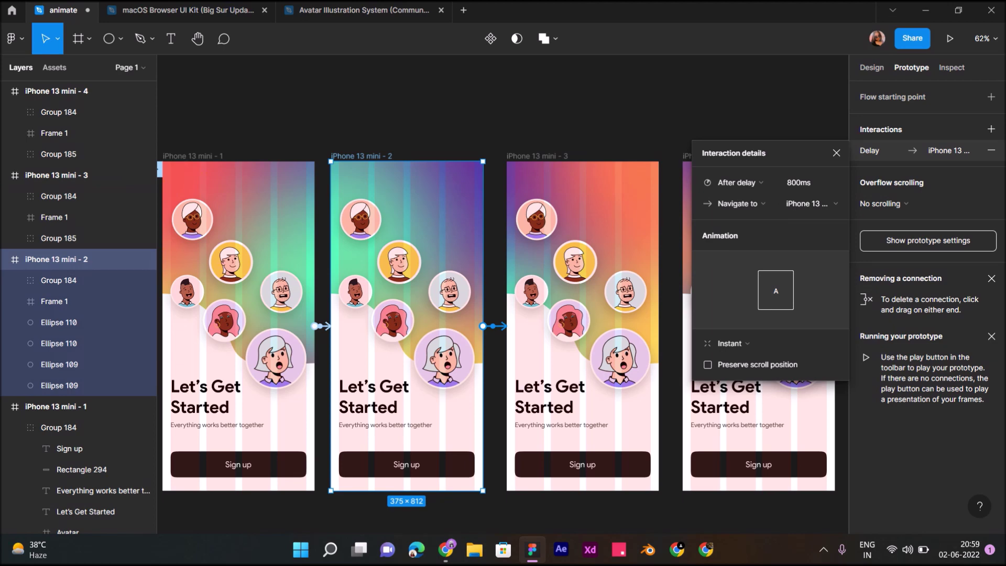
left_click(770, 343)
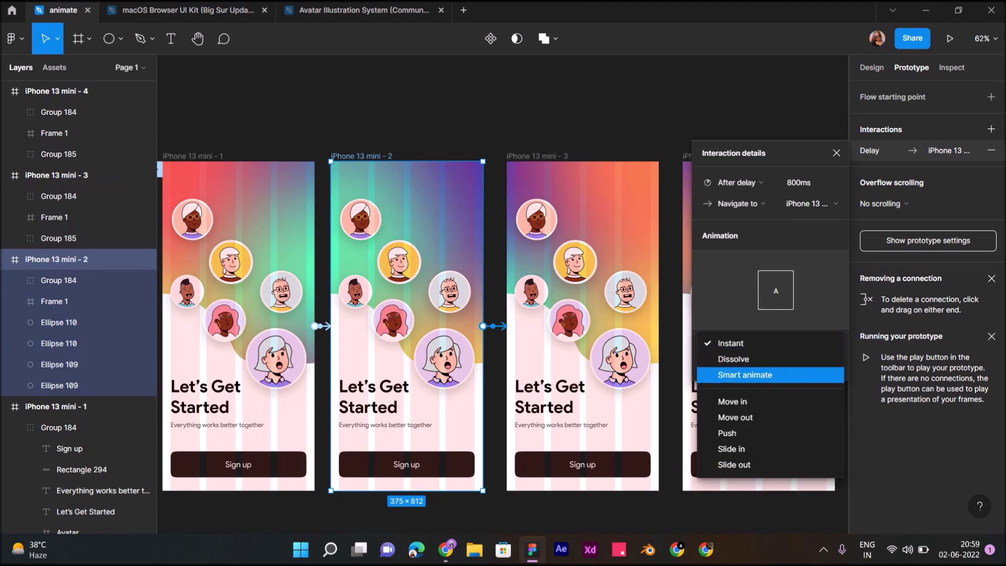
left_click(771, 374)
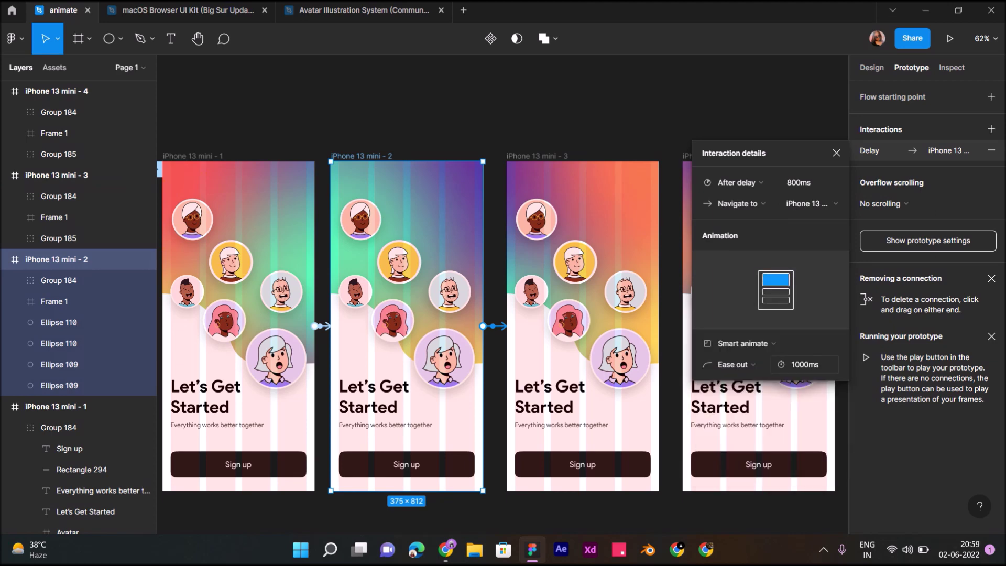
left_click(812, 183)
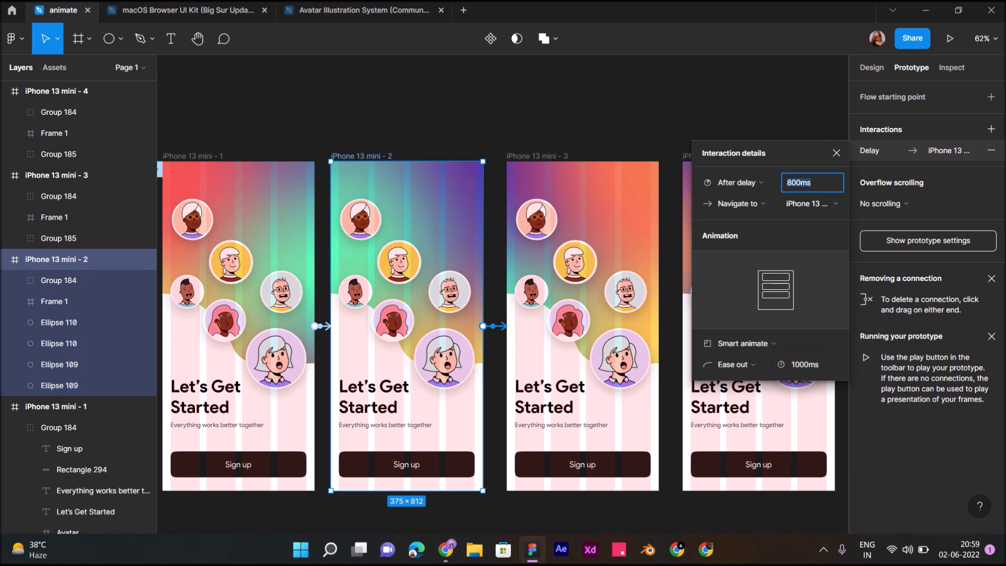
type("1")
key("Return")
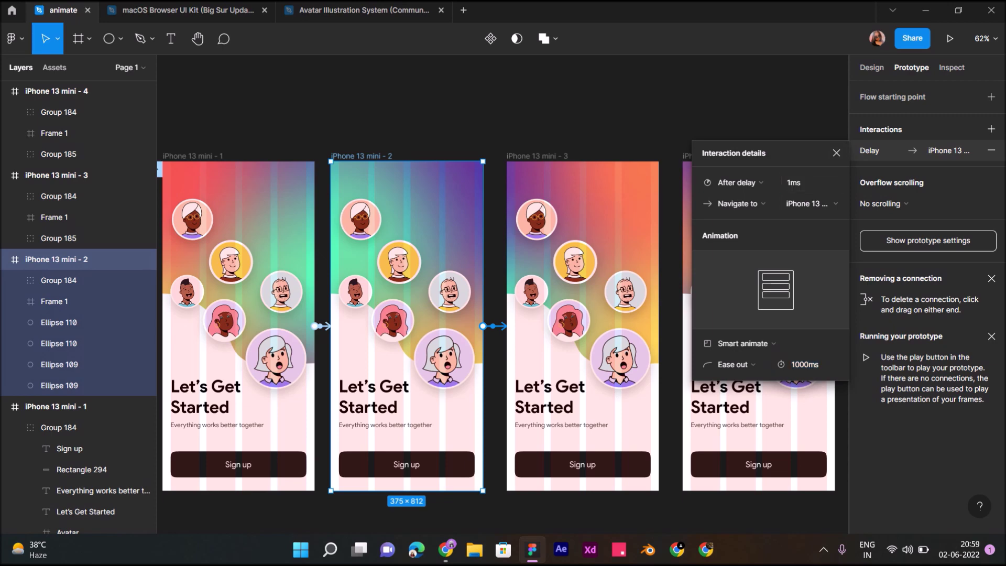
left_click(56, 176)
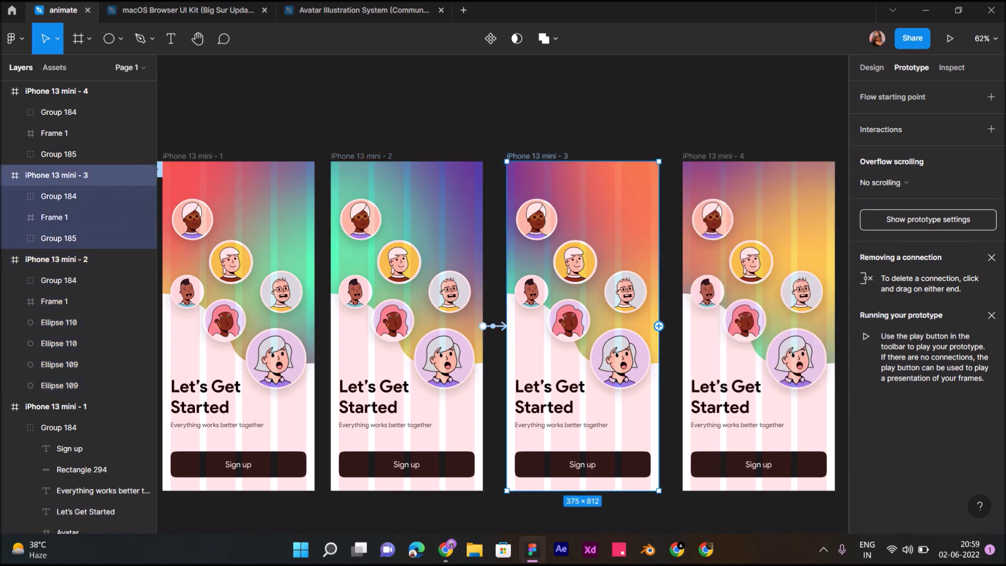
Step: Drag a connection from frame 3 and set it to After delay, Navigate to
left_click_drag(659, 326, 620, 360)
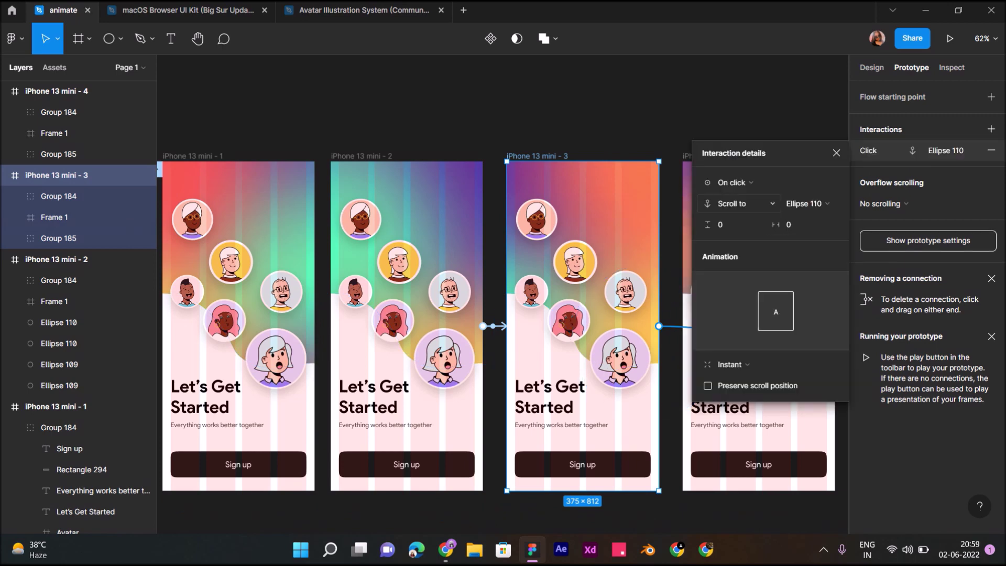
left_click(771, 182)
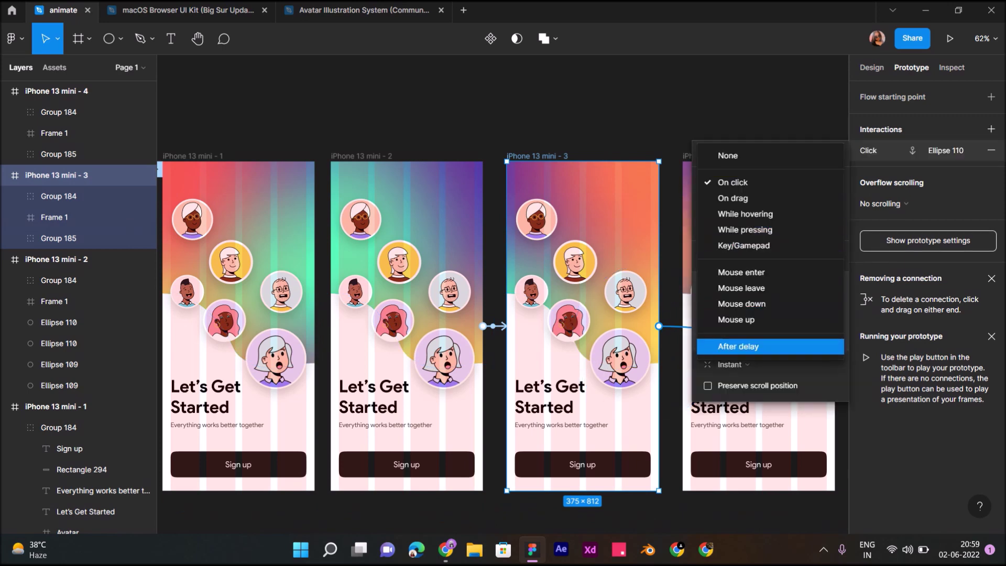
left_click(739, 347)
scroll(503, 325, "right", 3)
left_click(734, 205)
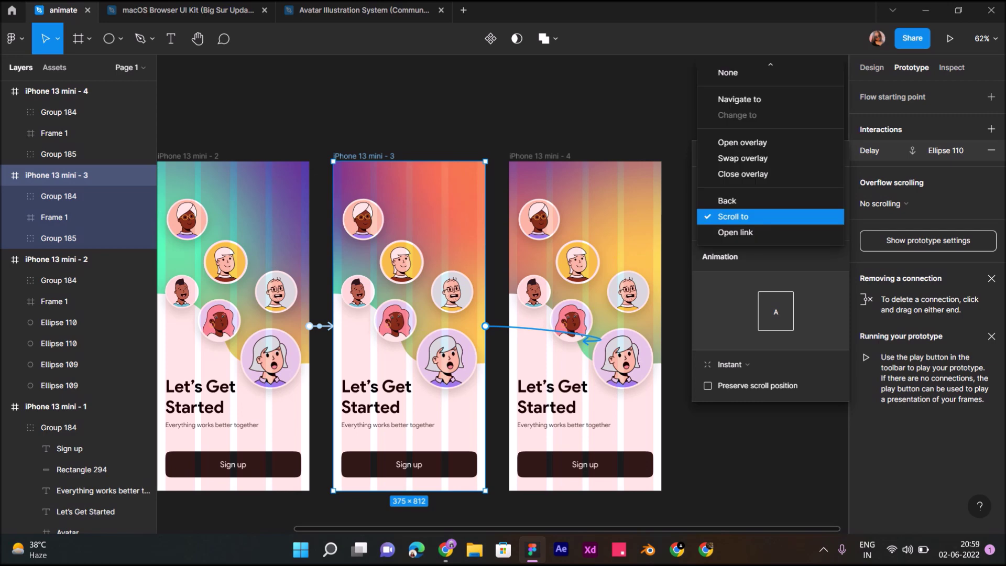
left_click(739, 99)
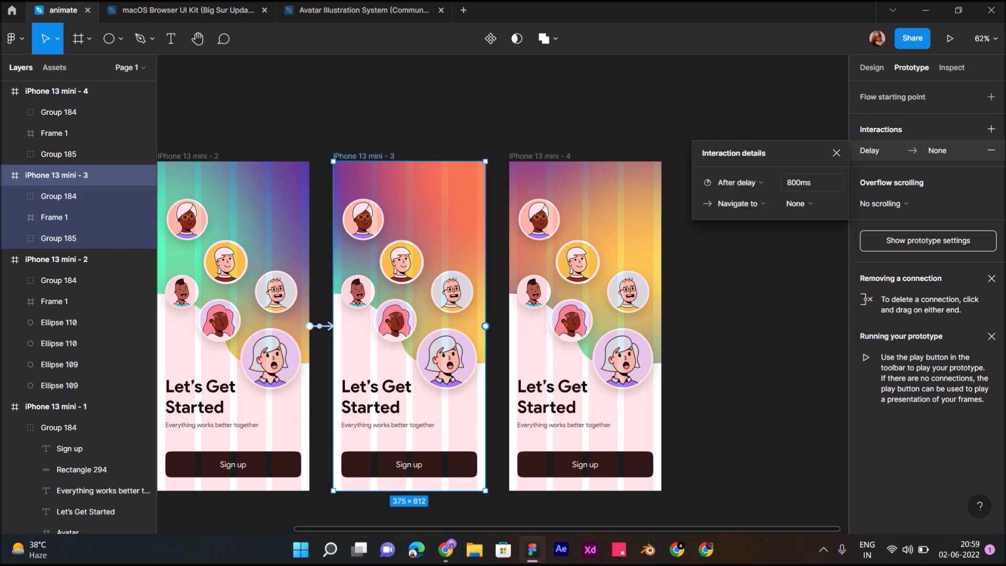
Step: Give it a 1ms delay, destination iPhone 13 mini - 4, and Smart animate
left_click(812, 183)
type("1")
key("Return")
left_click(811, 203)
left_click(818, 233)
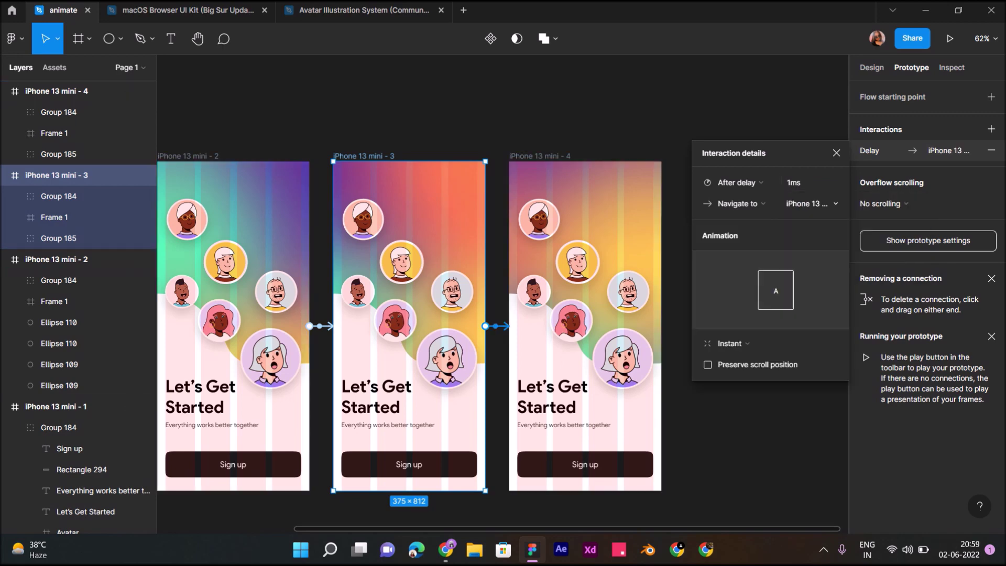
left_click(730, 343)
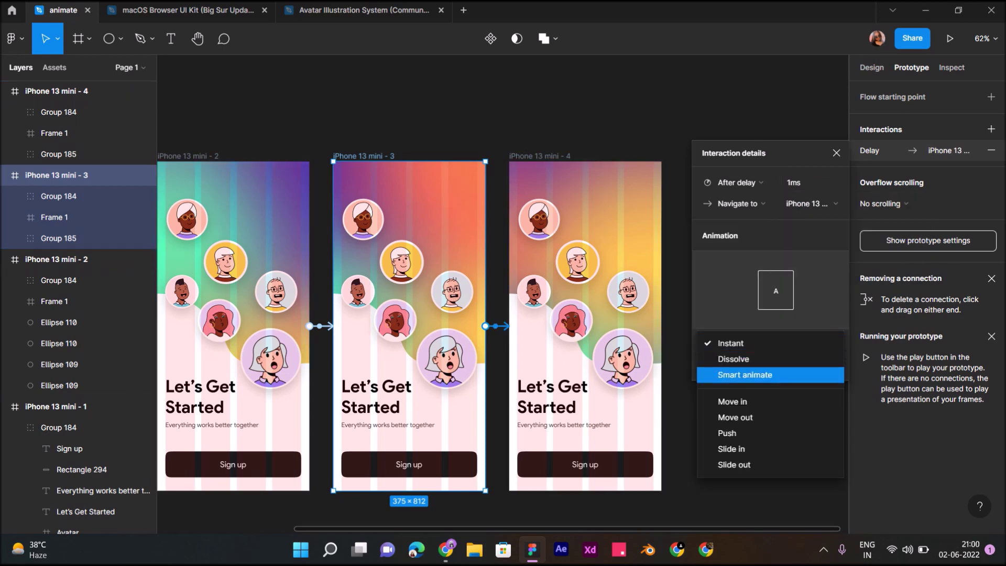
left_click(742, 374)
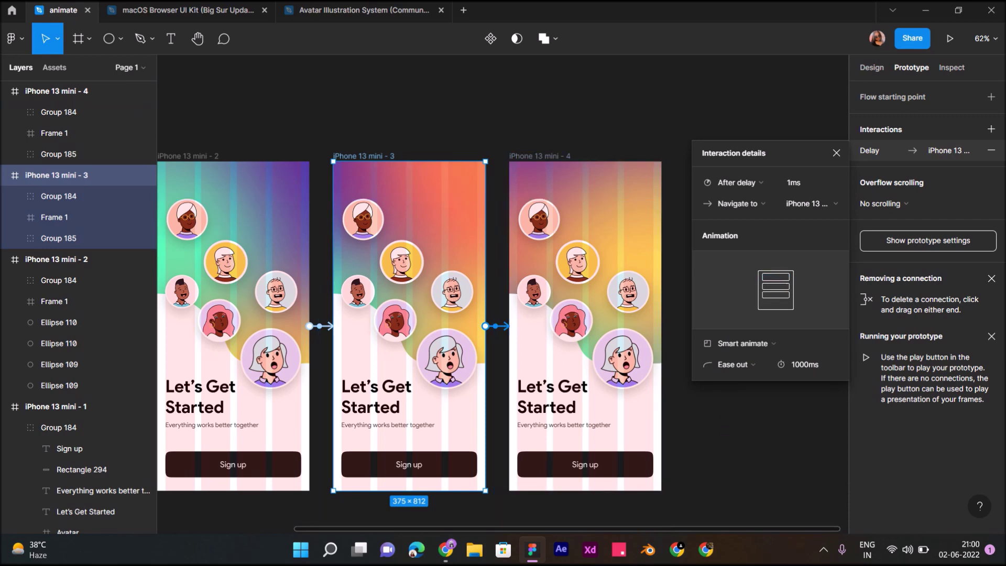
left_click(69, 90)
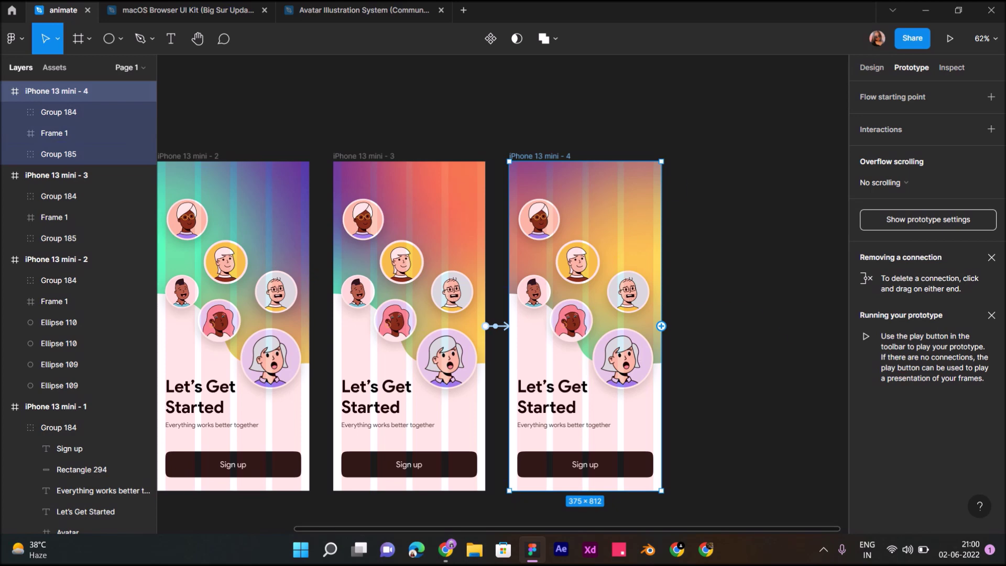
Step: Drag a connection from iPhone 13 mini - 4 back to iPhone 13 mini - 1
left_click_drag(661, 326, 79, 364)
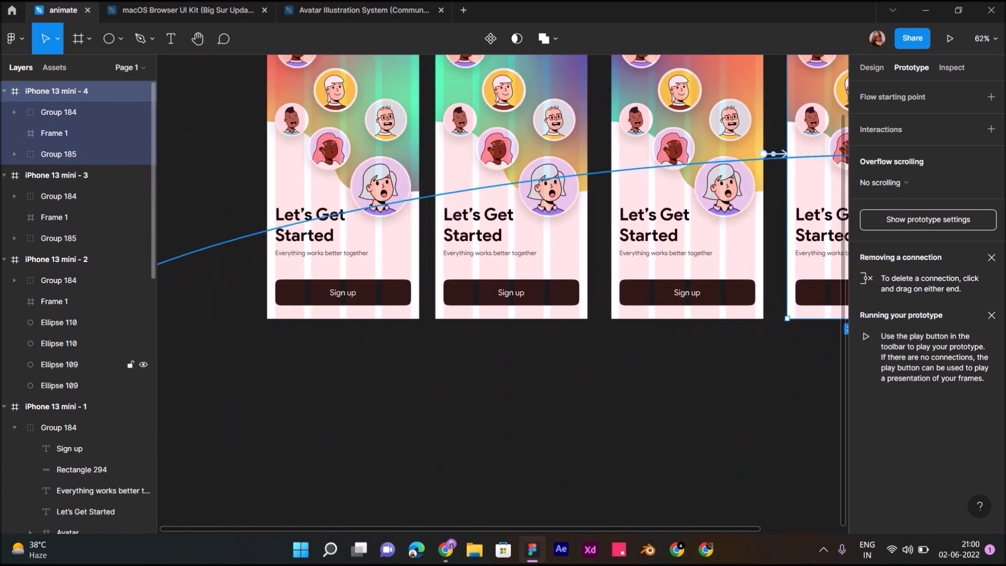
left_click_drag(79, 365, 79, 406)
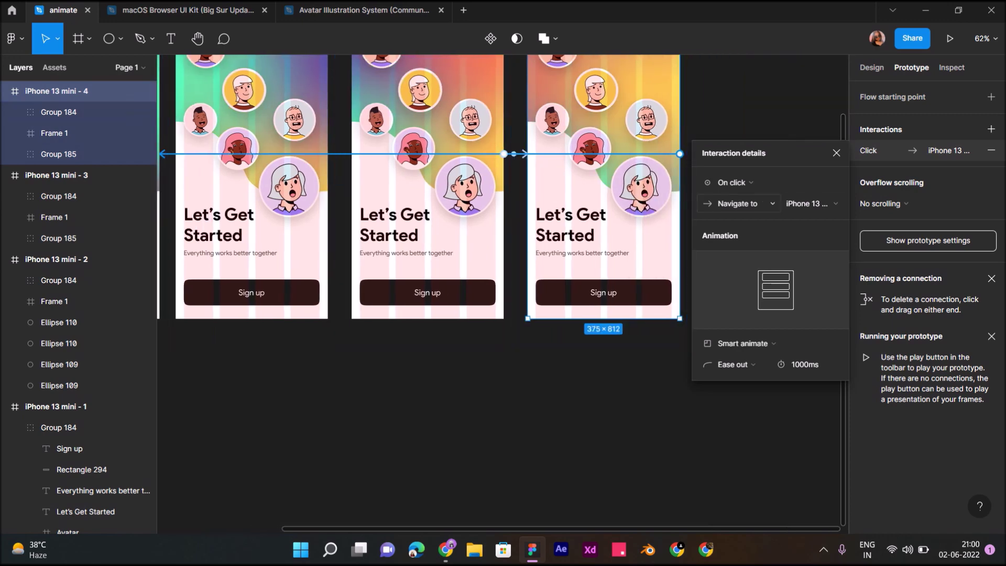
left_click(812, 203)
left_click(833, 203)
Step: Set the connection to fire After delay 1ms, then zoom to fit all frames
left_click(731, 182)
left_click(737, 346)
left_click(809, 183)
type("1")
key("Return")
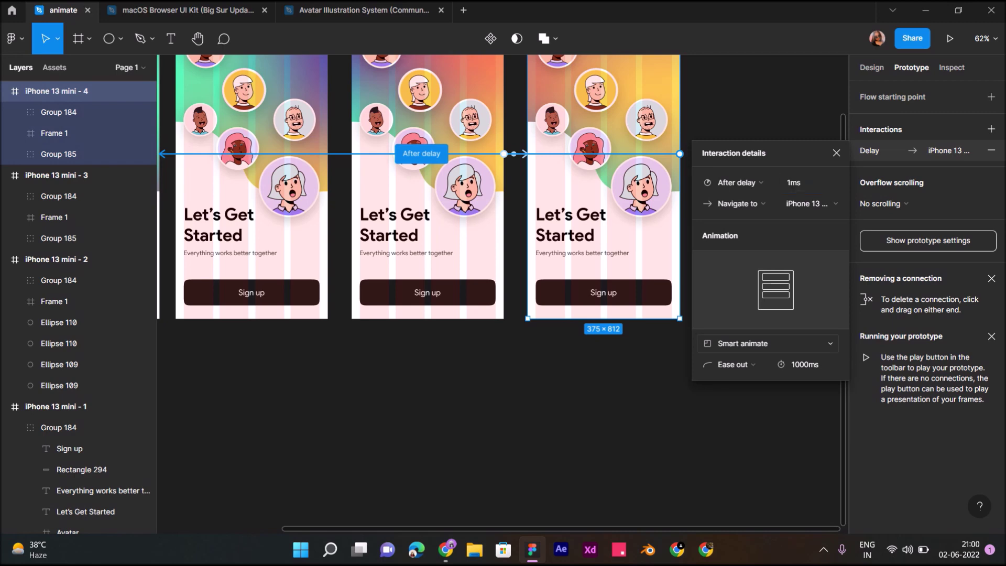
key("Escape")
key("shift+1")
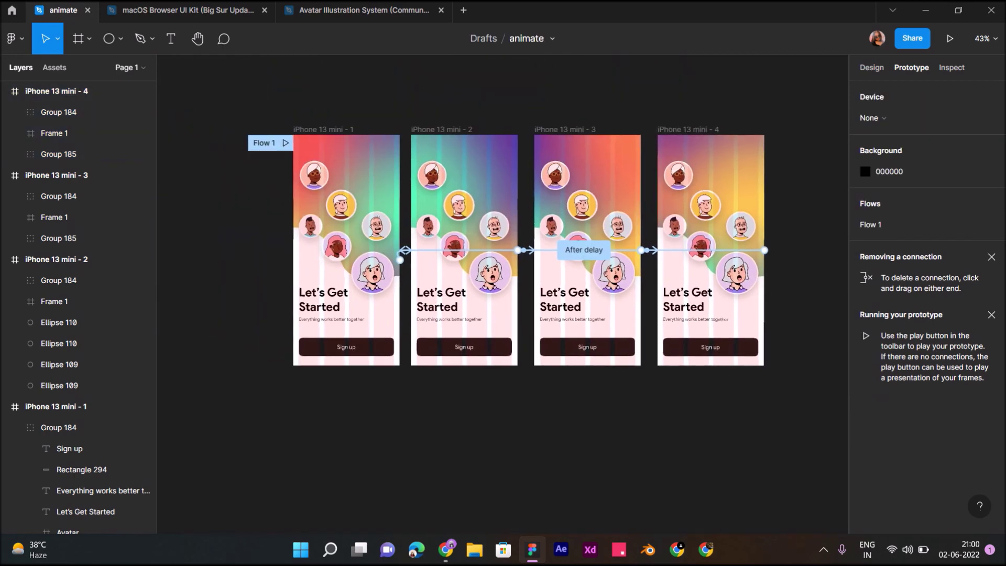
Step: Play Flow 1 to watch the gradient cycle behind Let's Get Started, then return to editing
left_click(286, 143)
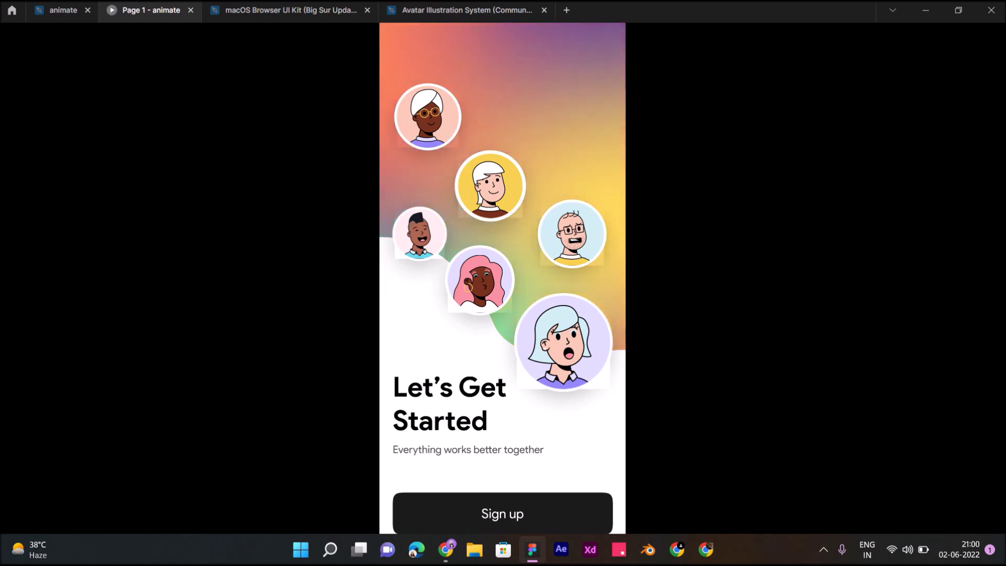
left_click(62, 10)
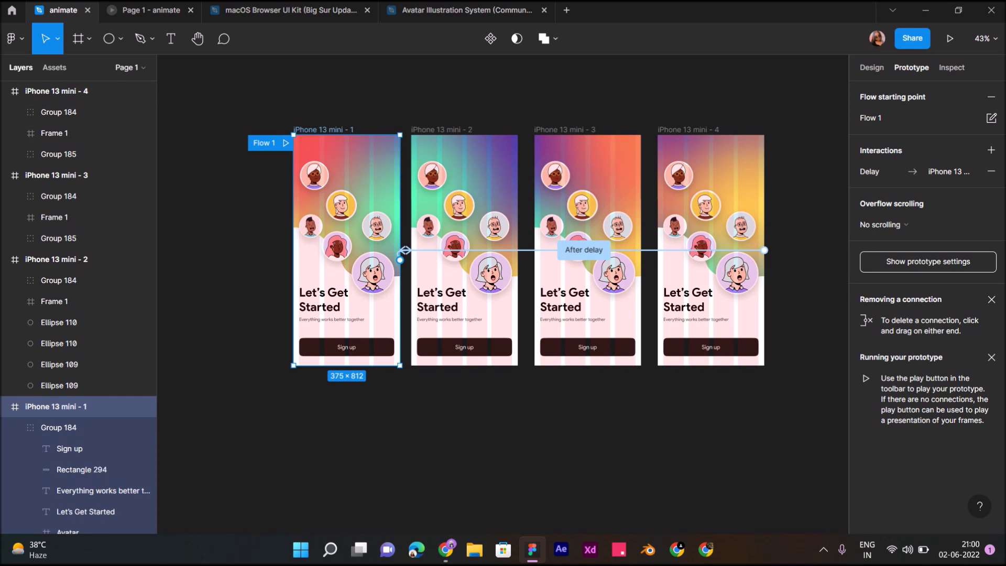
Step: Set the prototype device to iPhone 13 mini with the Pink model
left_click(952, 67)
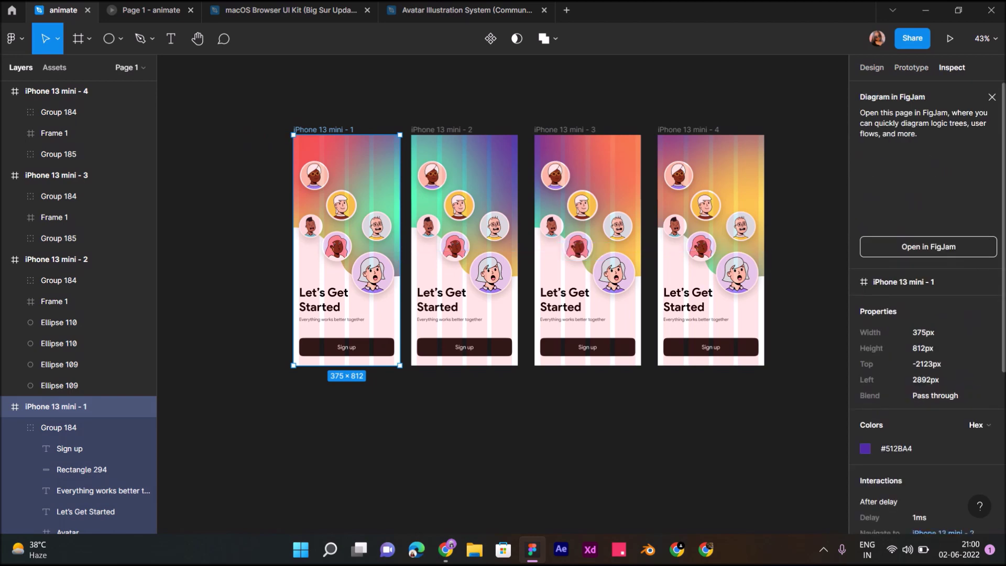
left_click(911, 67)
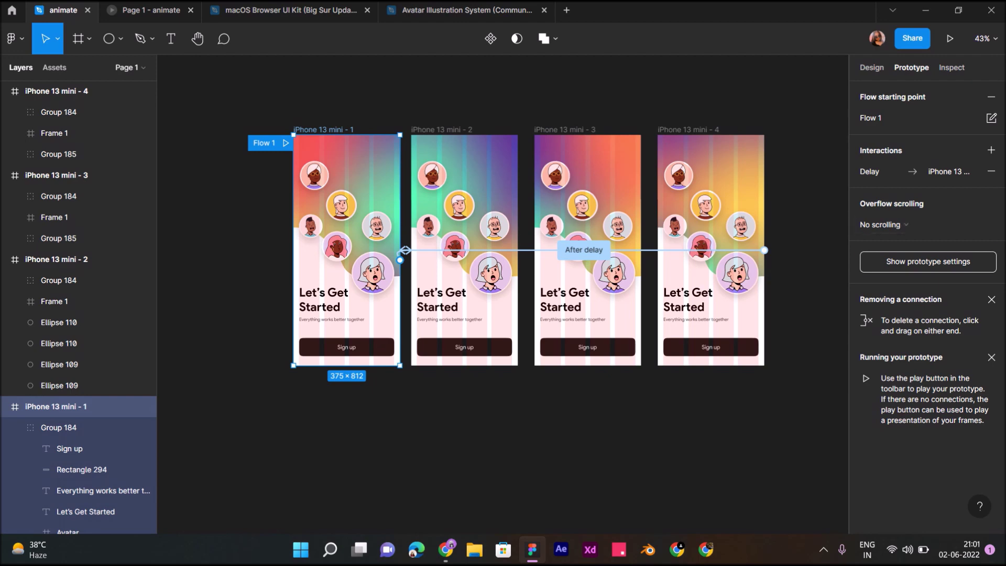
left_click(928, 262)
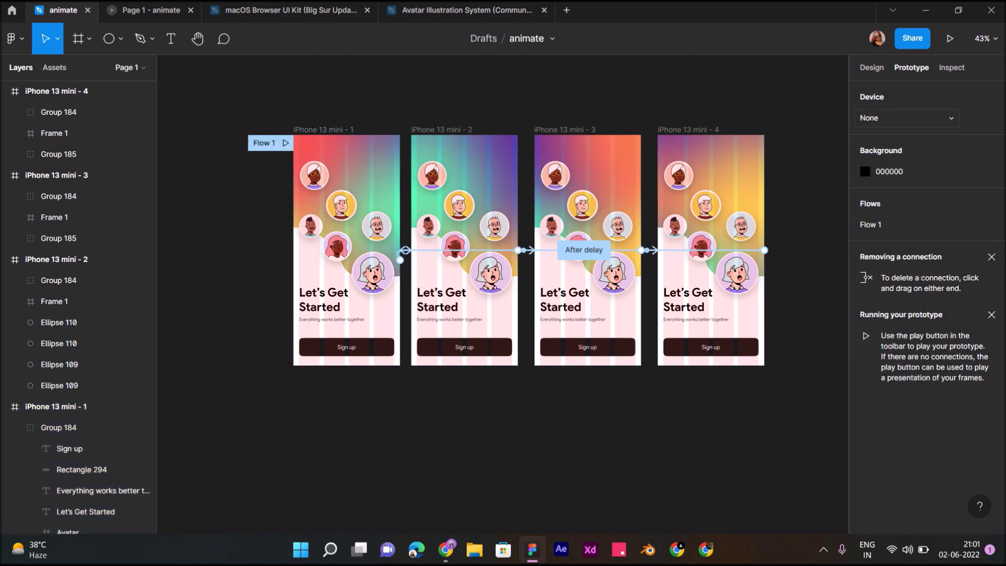
left_click(906, 118)
left_click(903, 146)
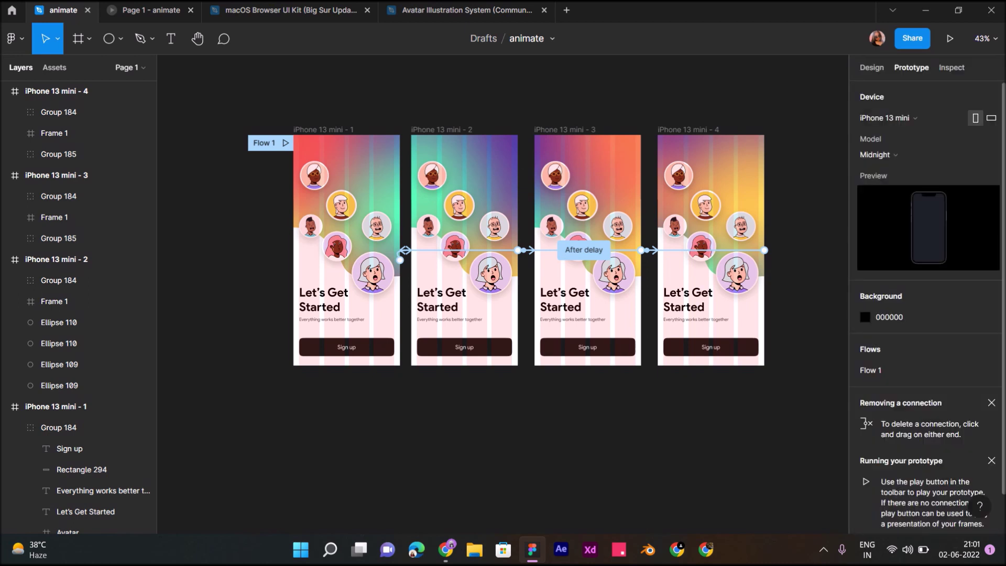
left_click(906, 155)
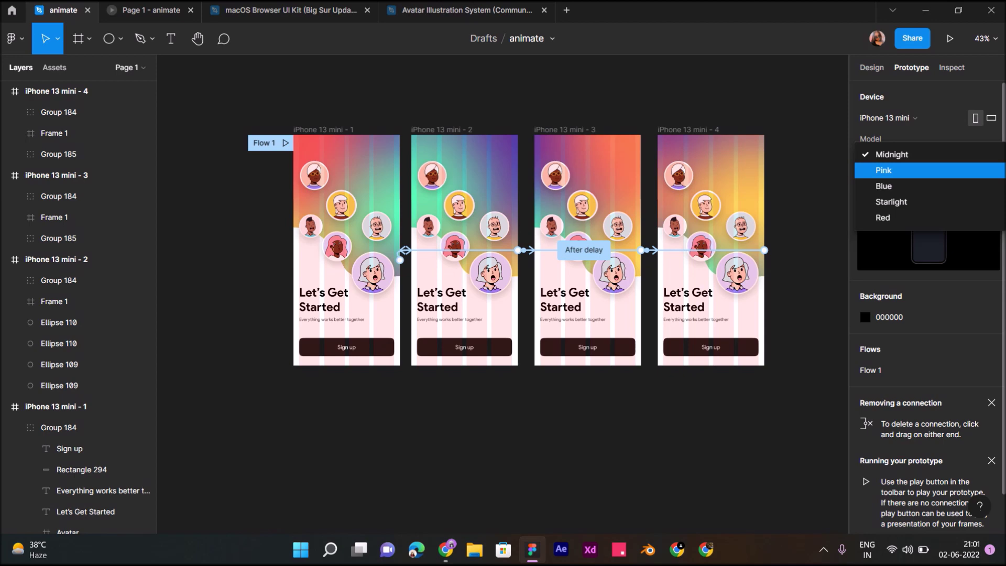
left_click(883, 170)
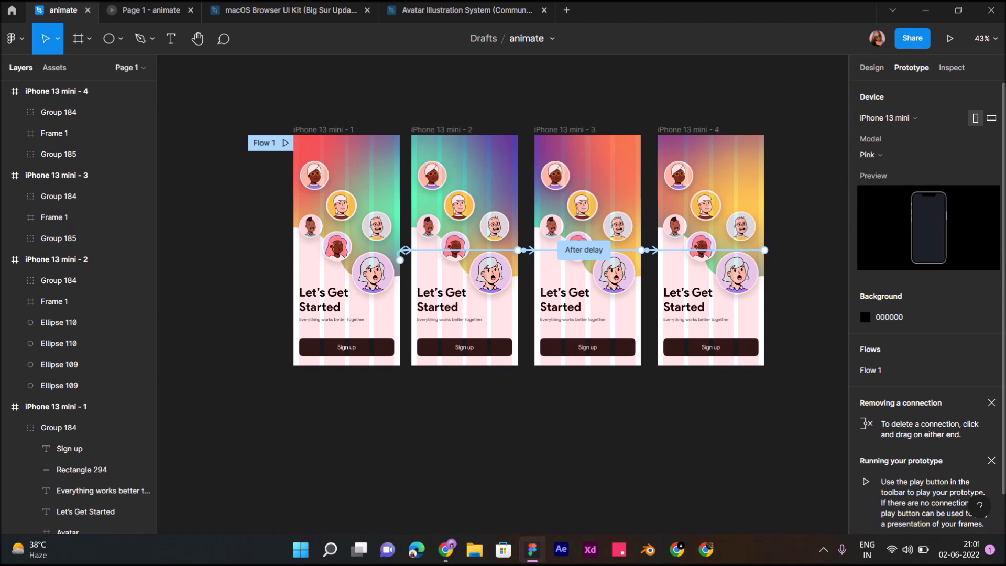
Step: Eyedrop the purple 85518F from the design as the presentation background
left_click(866, 317)
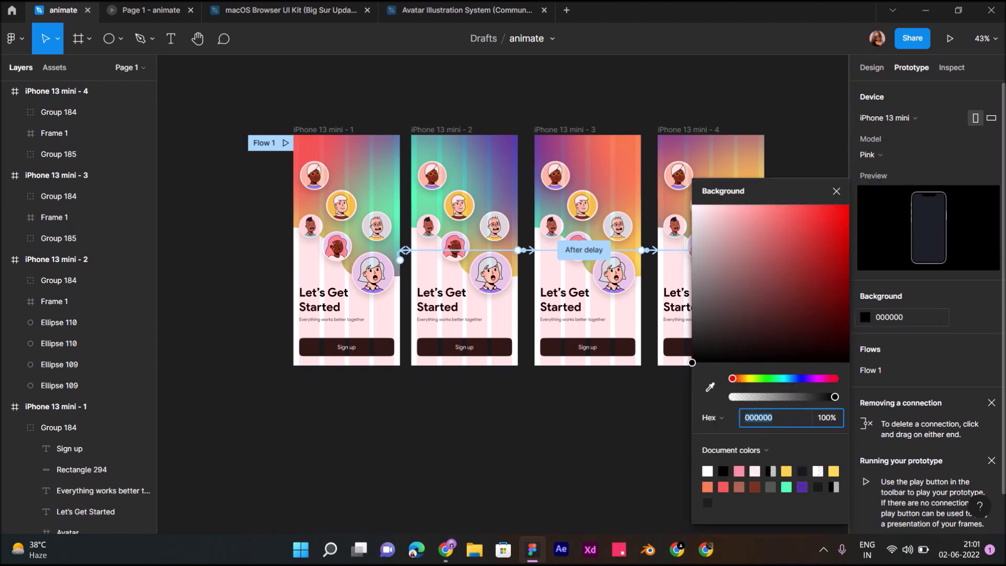
left_click(710, 387)
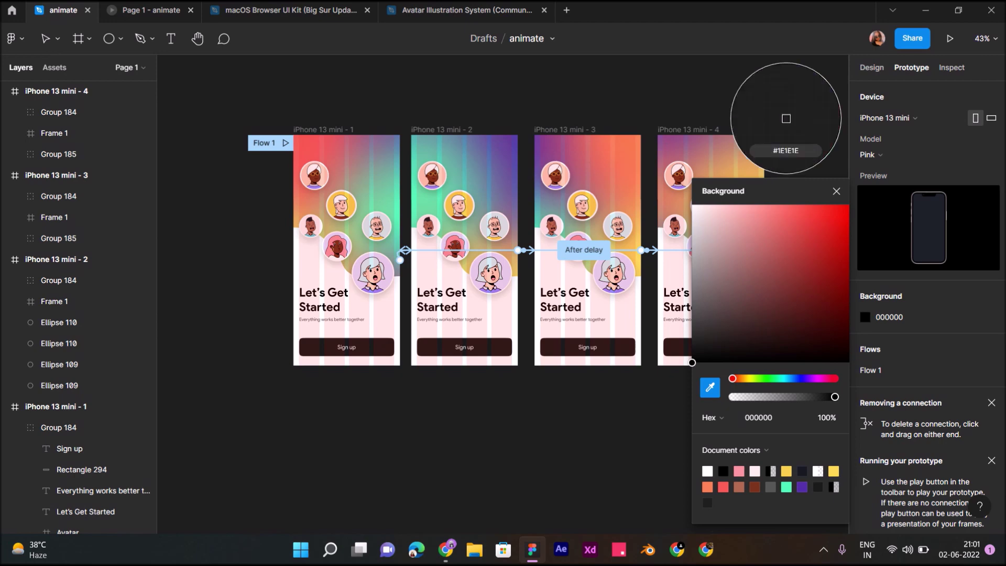
left_click(786, 119)
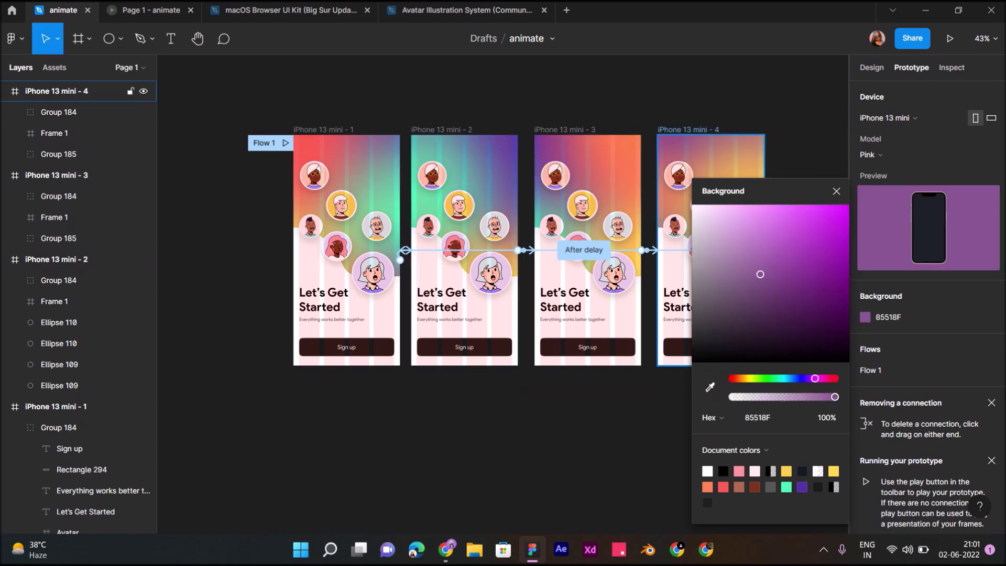
key("Escape")
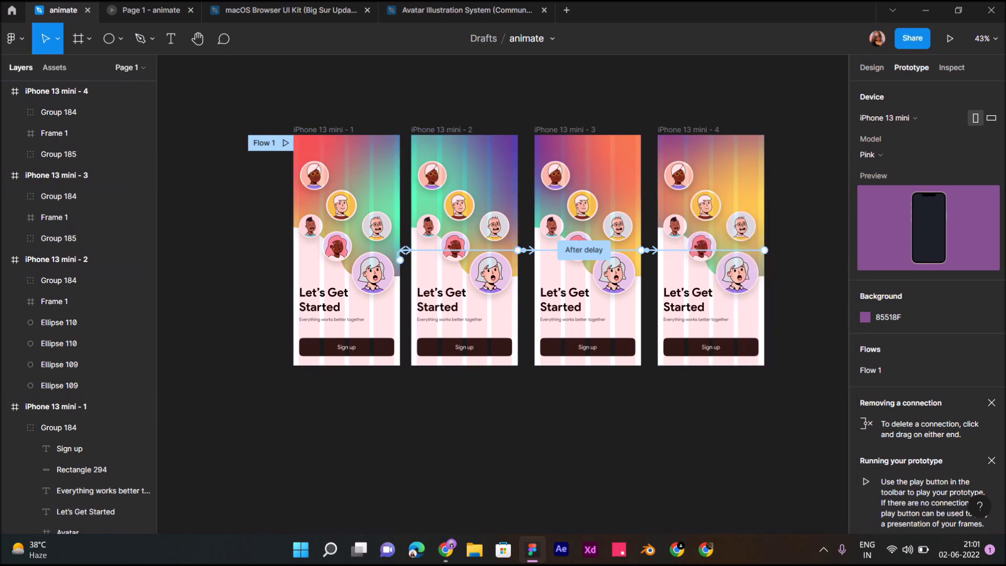
left_click(286, 143)
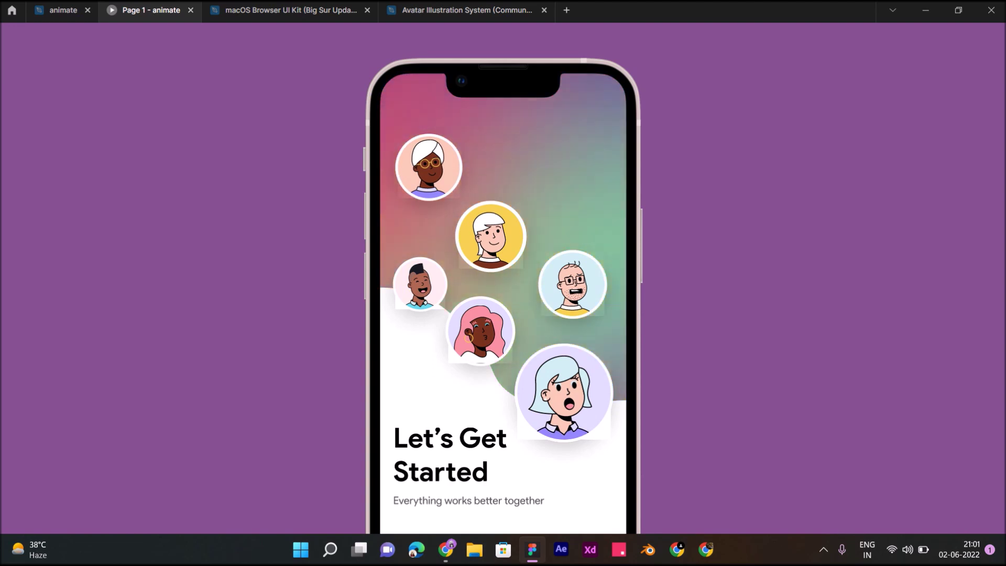
Step: Toggle fullscreen briefly, then set the presentation Options to Fit to screen
scroll(503, 283, "down", 2)
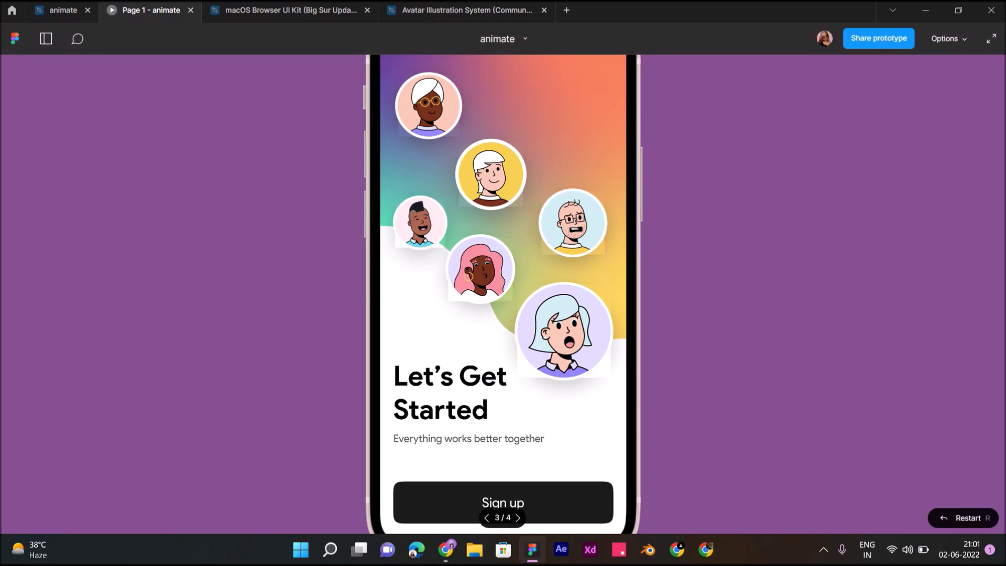
left_click(991, 39)
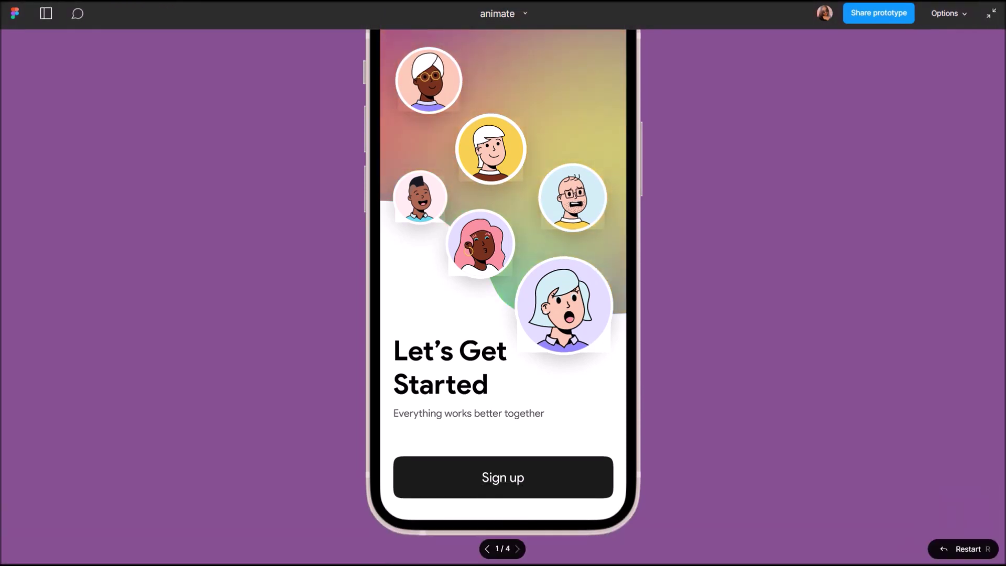
key("Escape")
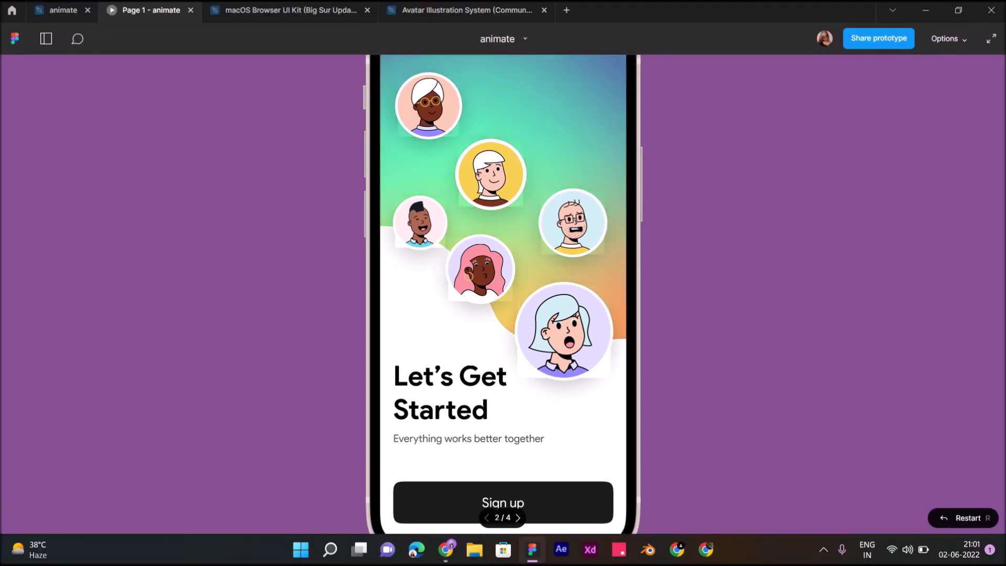
left_click(949, 38)
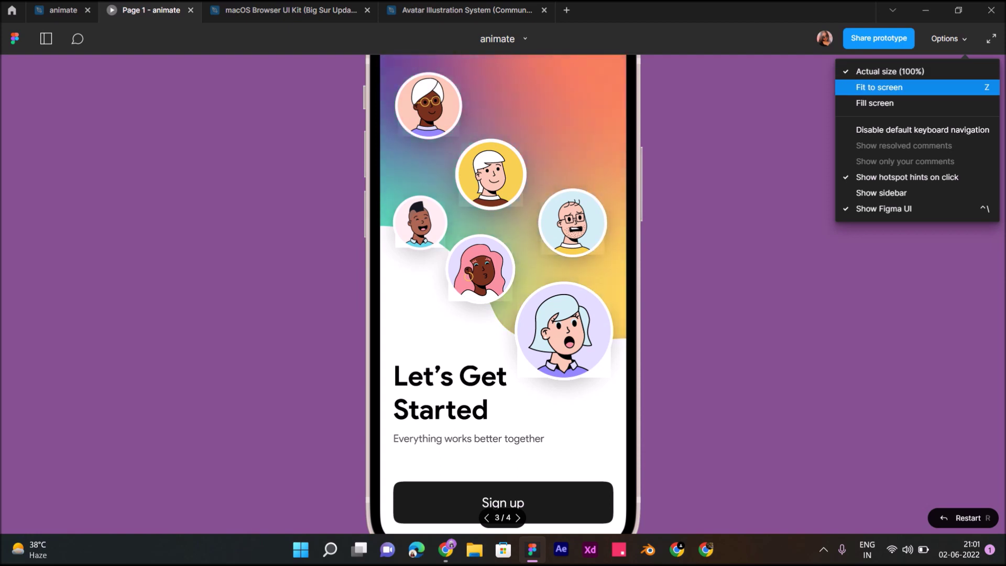
left_click(881, 87)
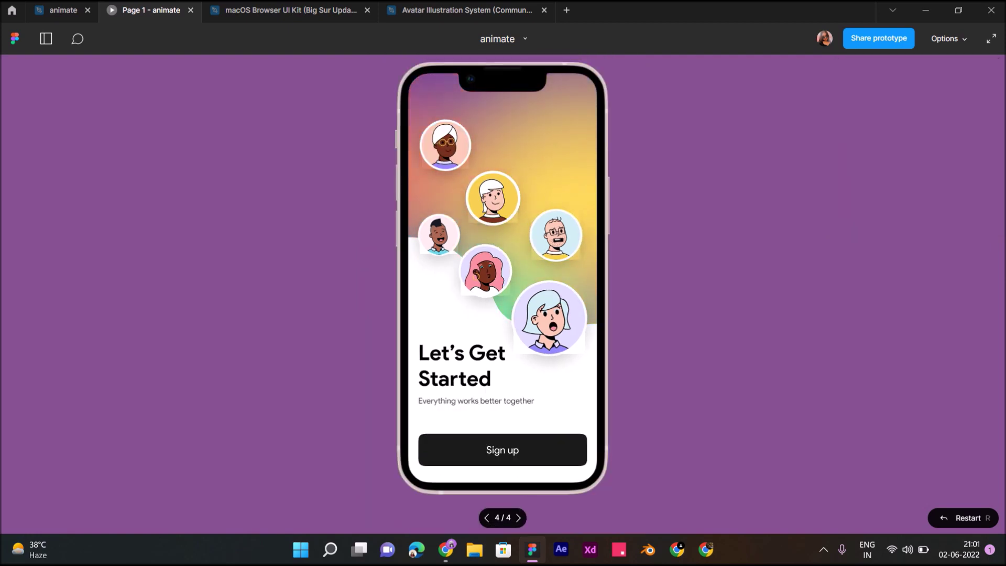